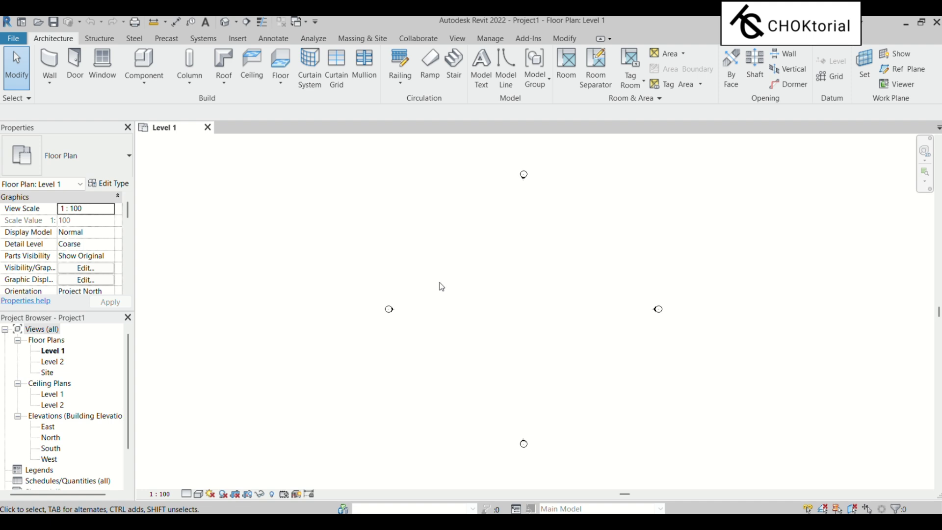
Look up the shortcut assigned to the Building Elevation command by searching the keyboard shortcuts for "ELEVA"
key("k")
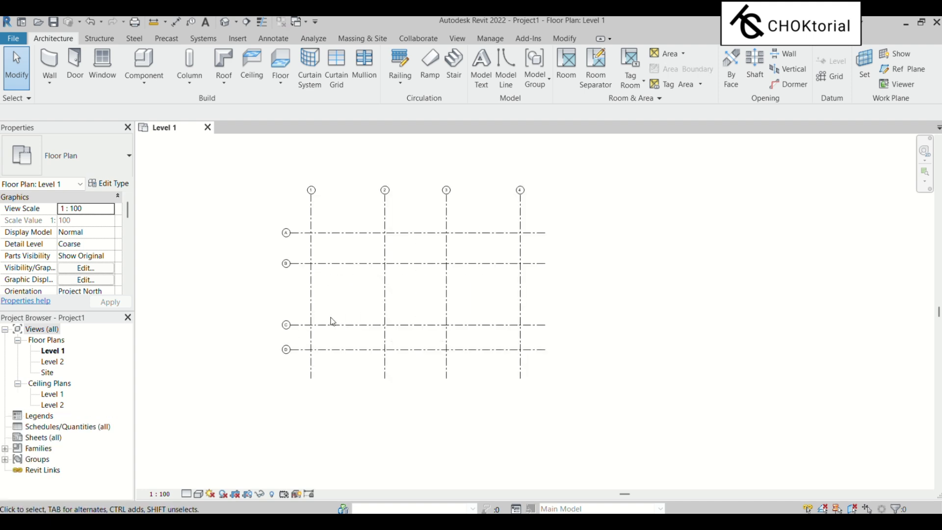
scroll(338, 308, "down", 1)
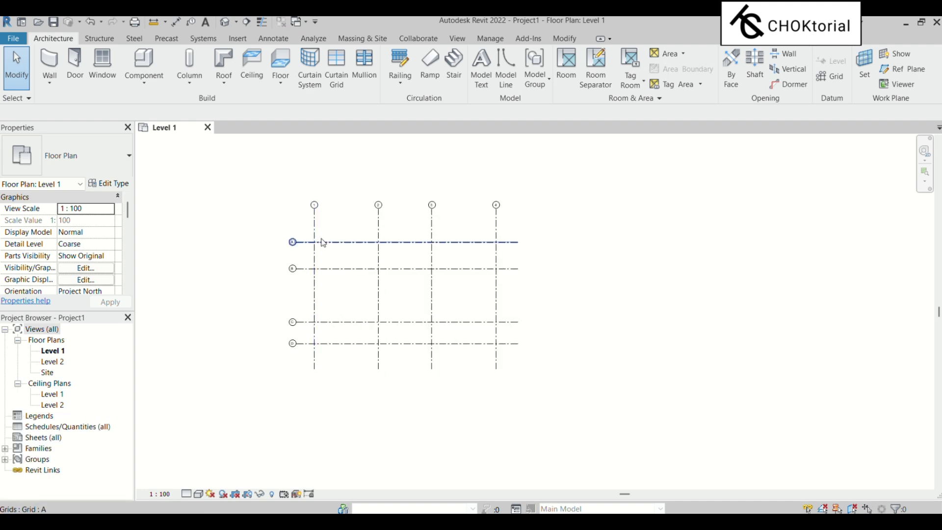
key("k")
key("s")
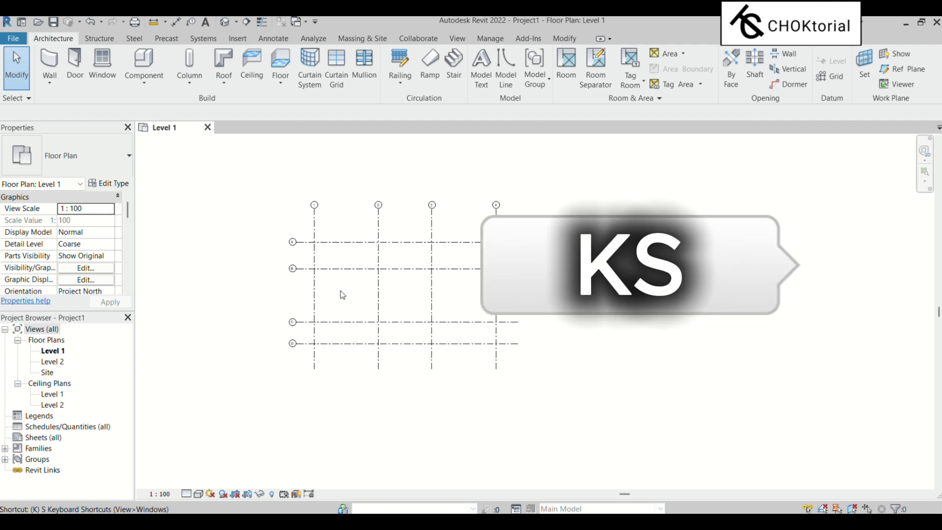
type("El")
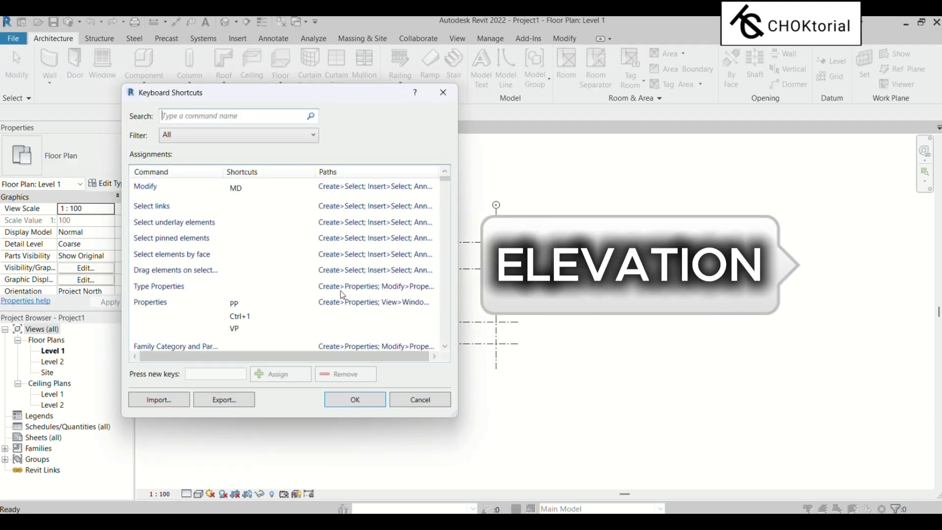
type("EVA")
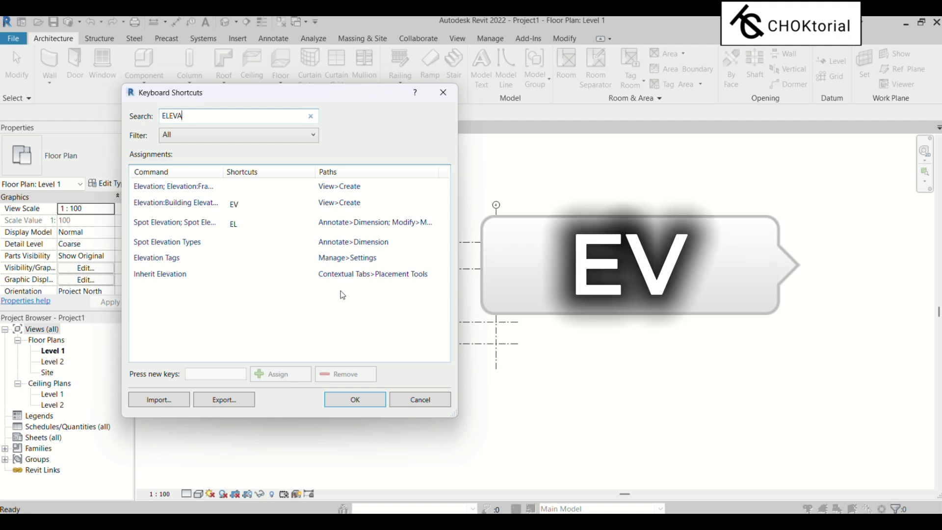
left_click(212, 210)
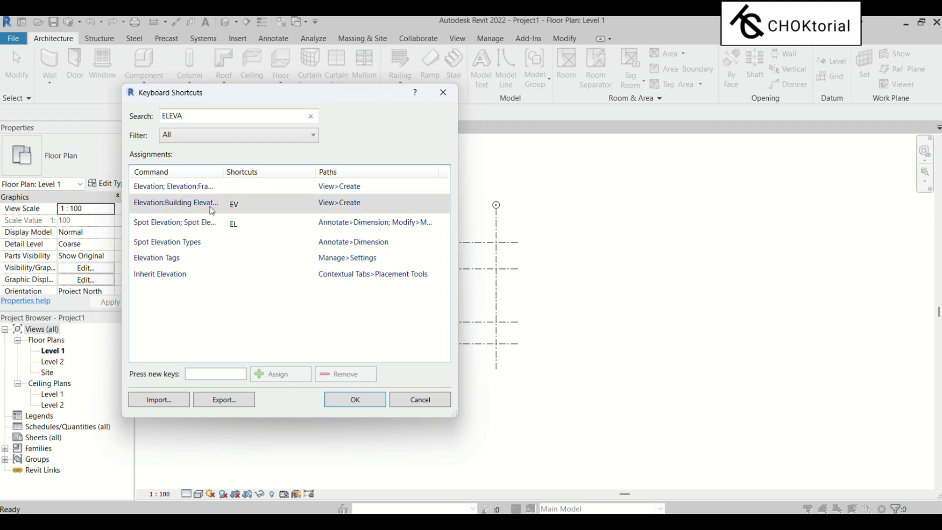
left_click(240, 205)
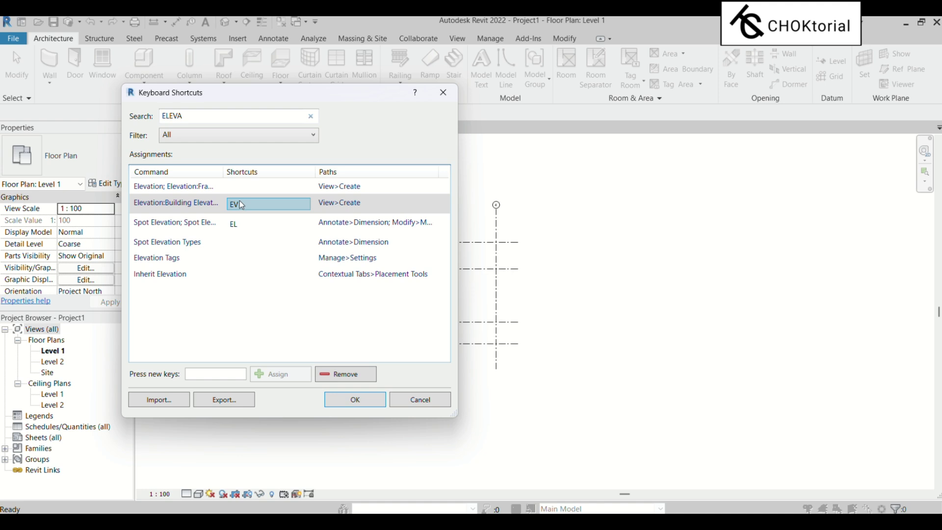
left_click(343, 398)
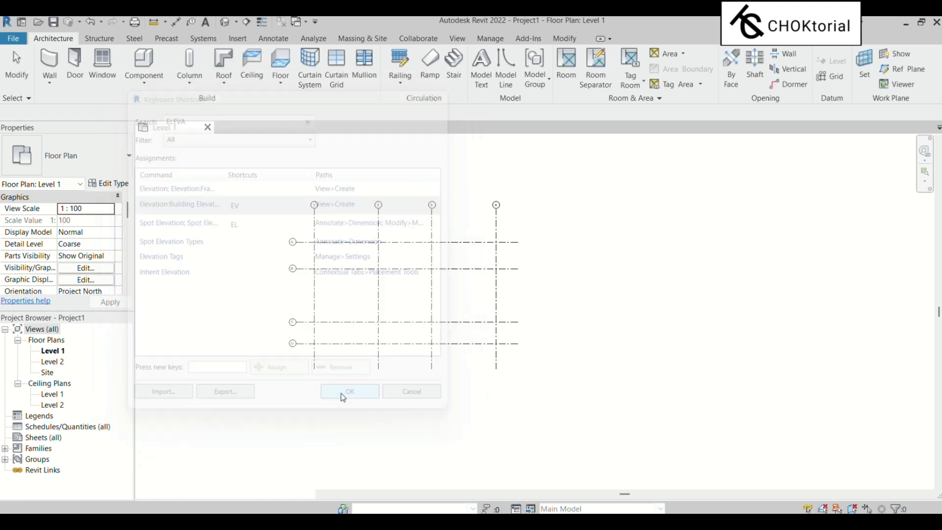
Place a building elevation marker on each of the four sides of the grid and expand the Elevations list in the project browser
key("e")
key("v")
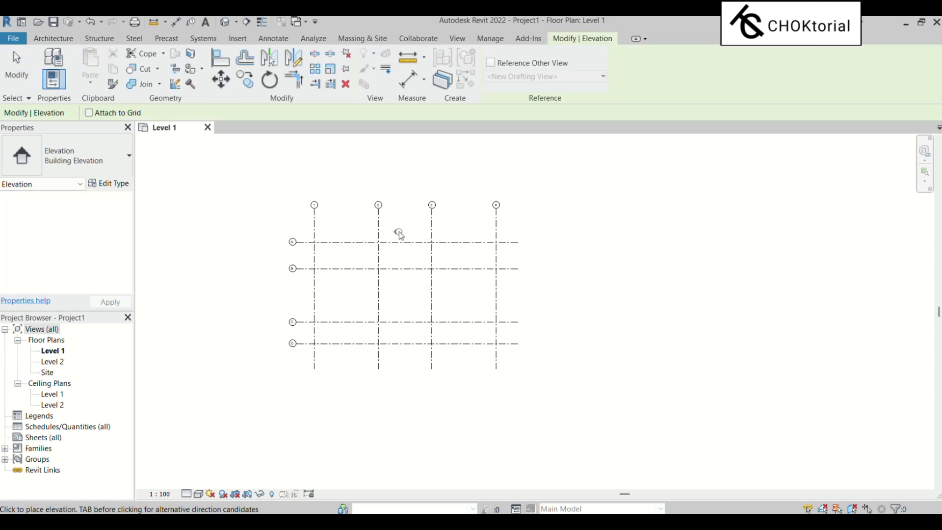
left_click(412, 189)
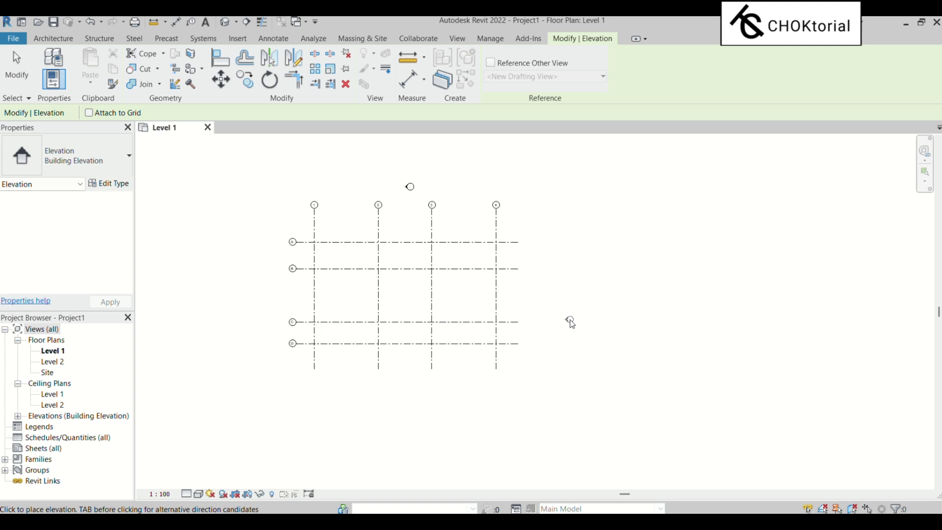
left_click(541, 301)
left_click(407, 381)
left_click(279, 292)
key("Escape")
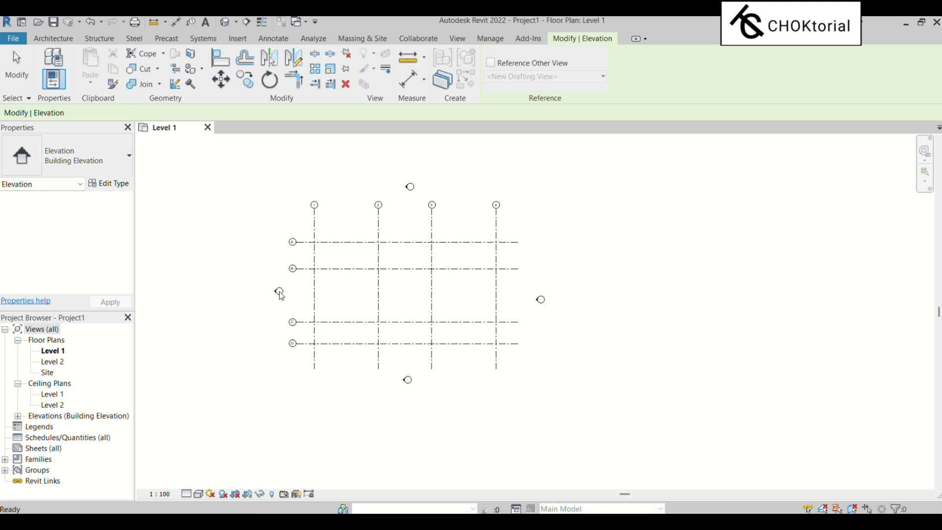
key("Escape")
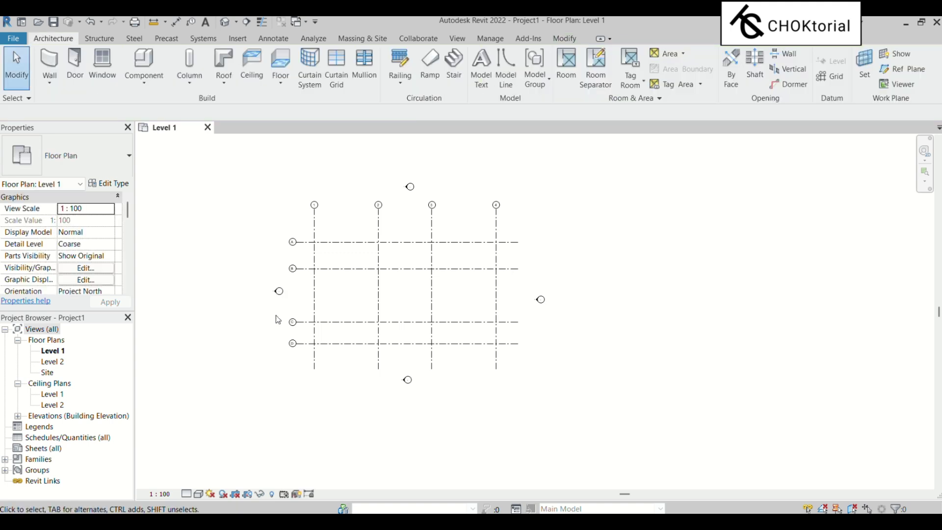
left_click(17, 416)
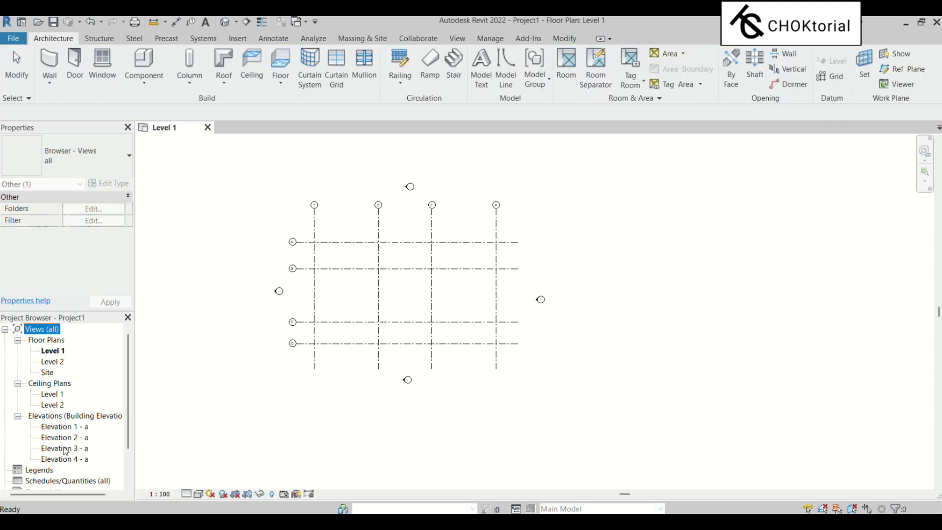
left_click(77, 428)
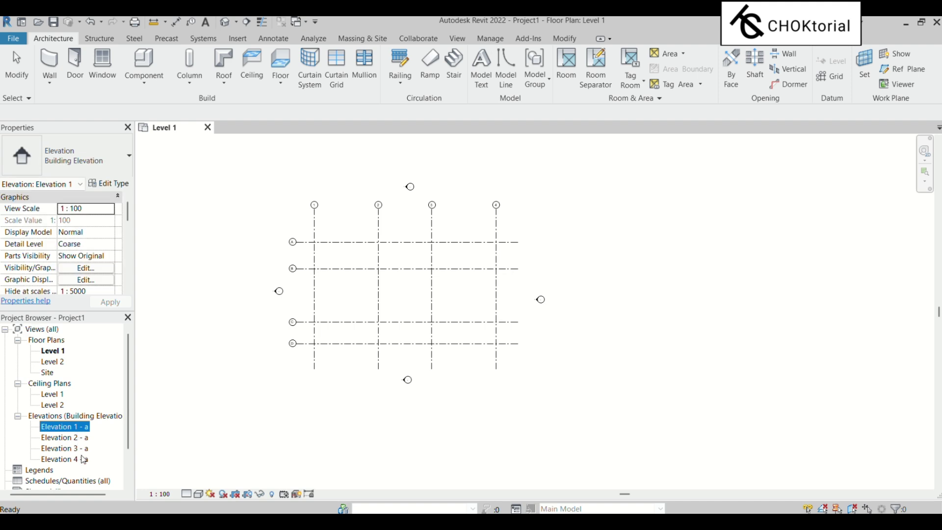
left_click(387, 238)
Rotate the elevation marker above the grid so that it points down toward the grid lines
scroll(421, 187, "up", 4)
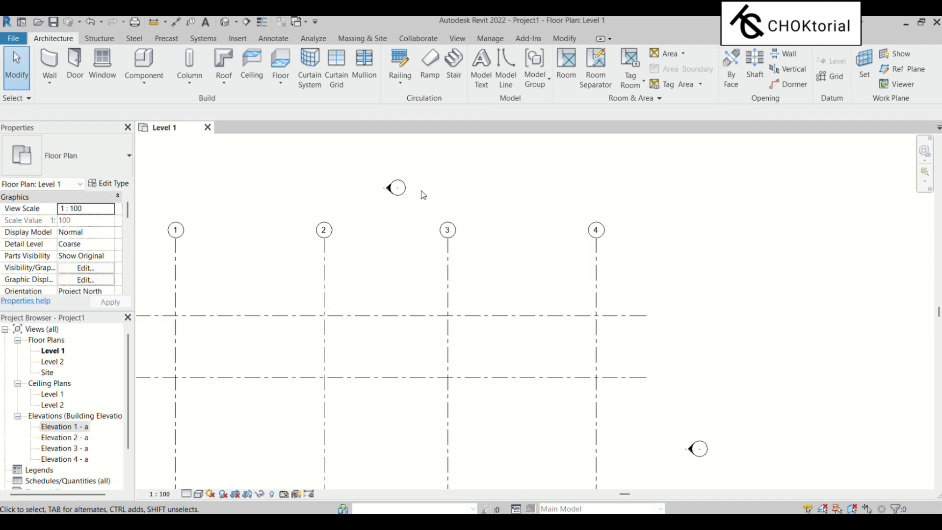
left_click(410, 190)
key("Escape")
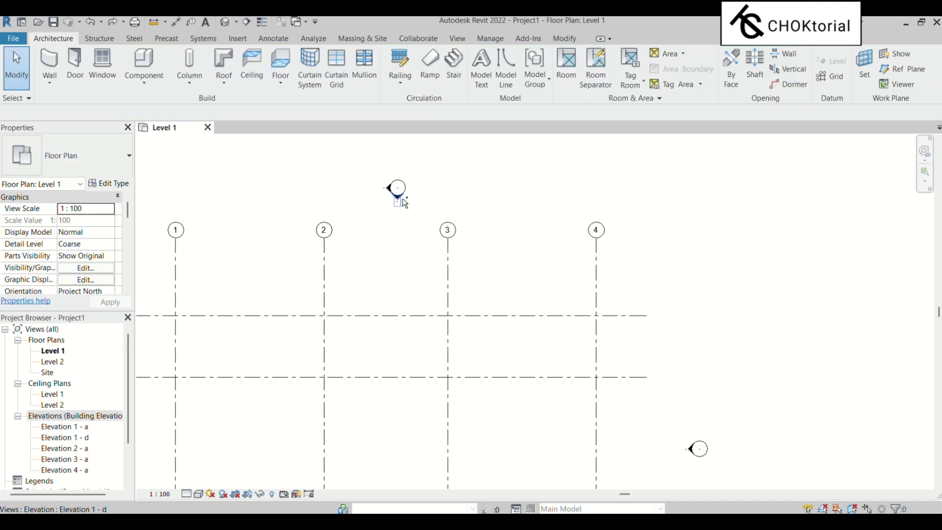
left_click(397, 187)
mouse_move(381, 204)
left_mouse_down()
mouse_move(427, 227)
mouse_move(423, 235)
left_mouse_up()
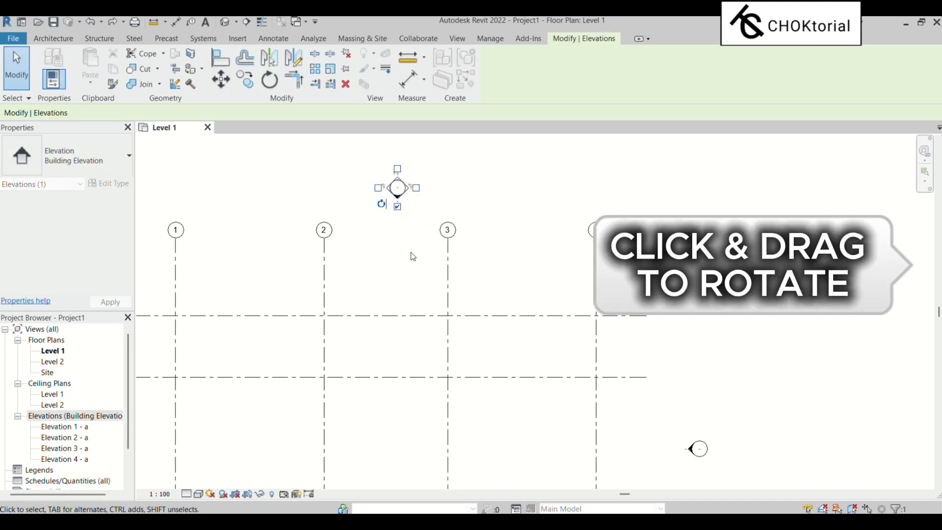
key("Escape")
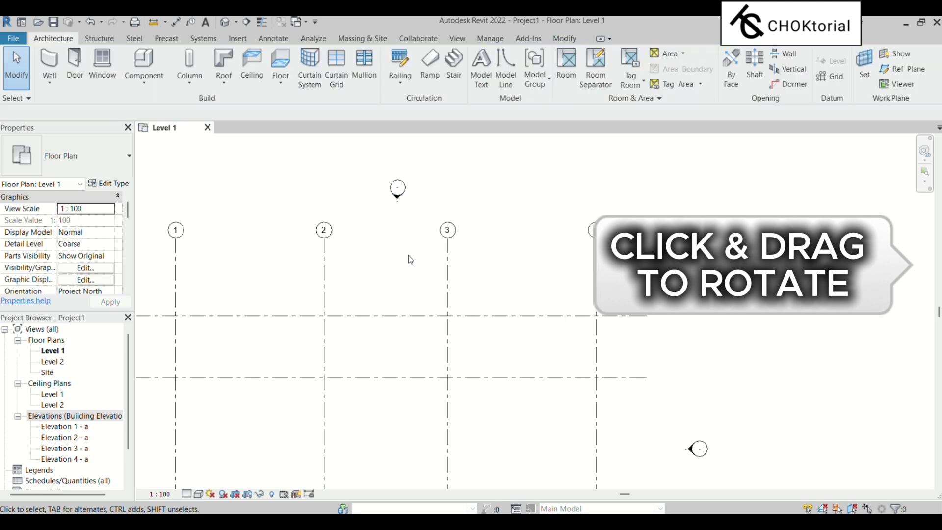
Rotate the elevation marker below the grid so that it points up toward the grid lines
scroll(414, 206, "down", 4)
scroll(534, 314, "up", 4)
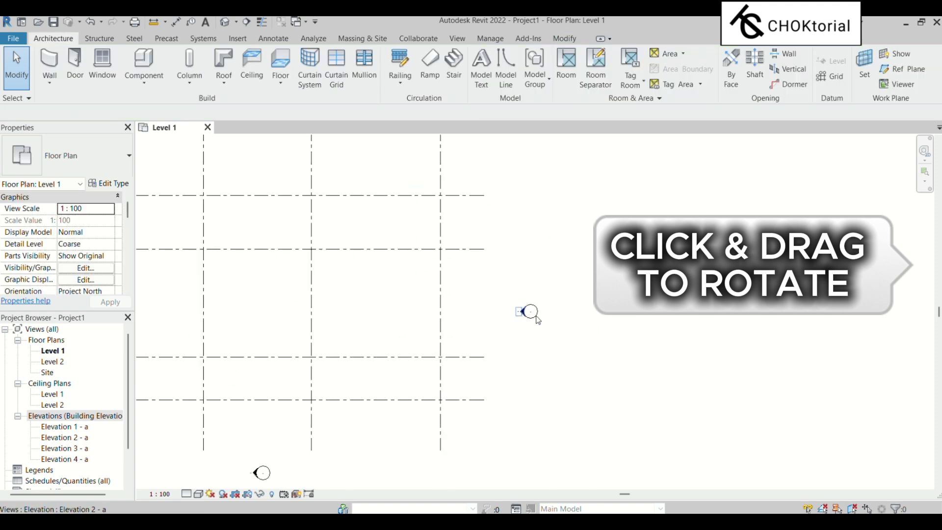
scroll(433, 395, "down", 4)
scroll(402, 393, "up", 5)
left_click(407, 381)
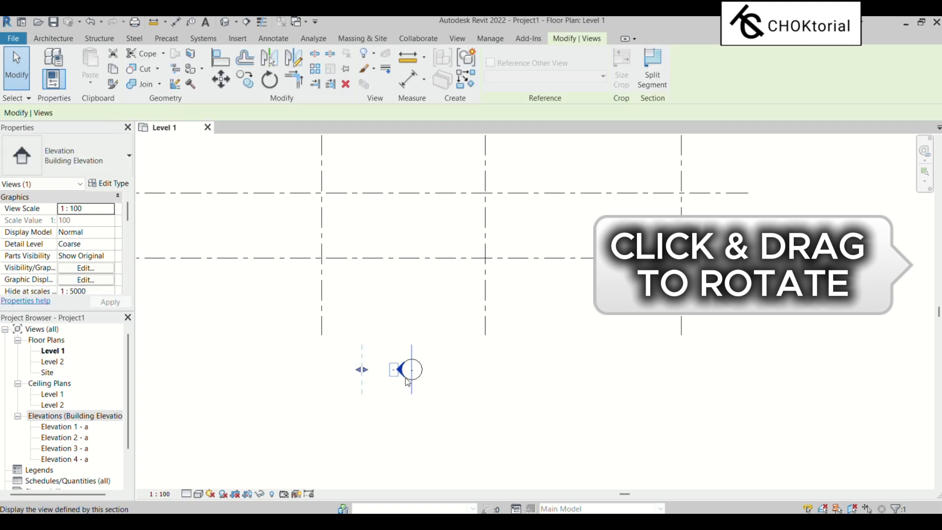
scroll(403, 379, "up", 2)
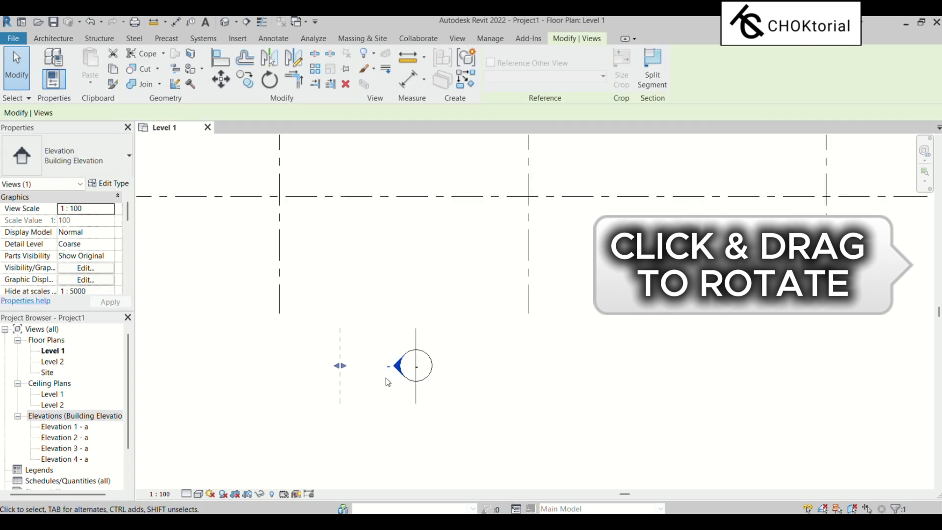
left_click(428, 377)
scroll(422, 381, "down", 2)
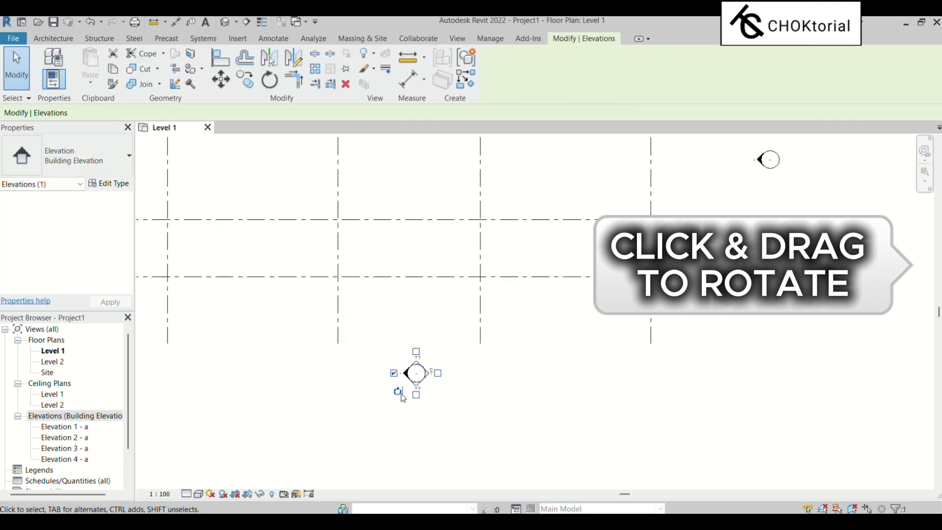
left_click_drag(398, 392, 395, 353)
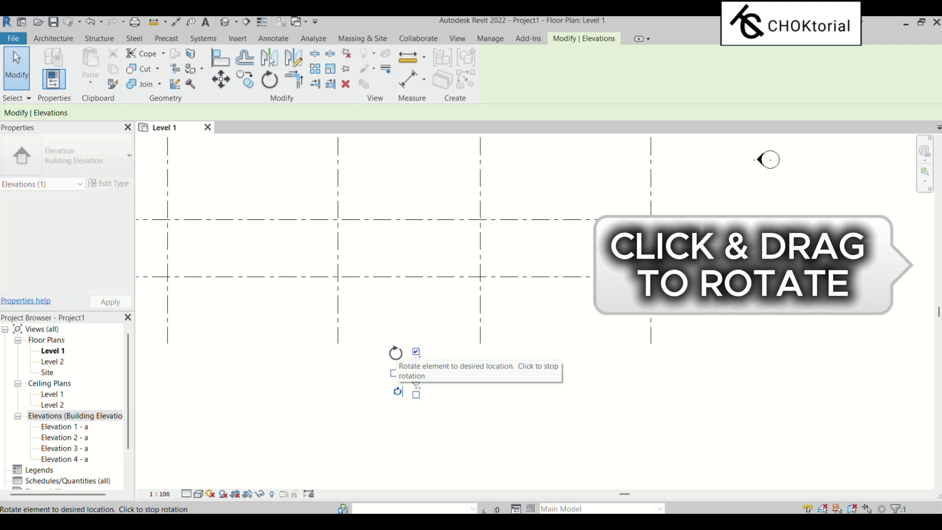
left_click(507, 361)
Rotate the elevation marker beside grid bubbles B and C so that it points right toward the grid
scroll(511, 364, "down", 3)
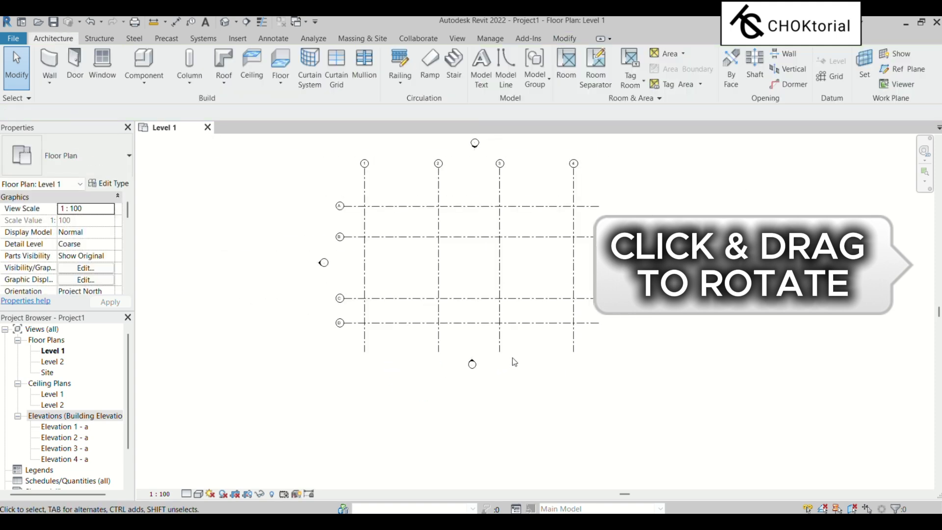
scroll(326, 269, "up", 3)
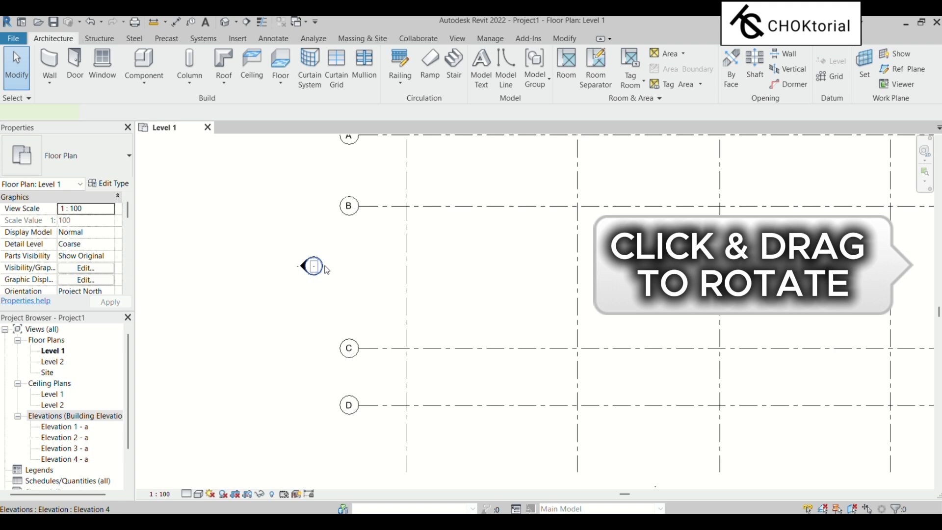
left_click(313, 266)
left_click(294, 283)
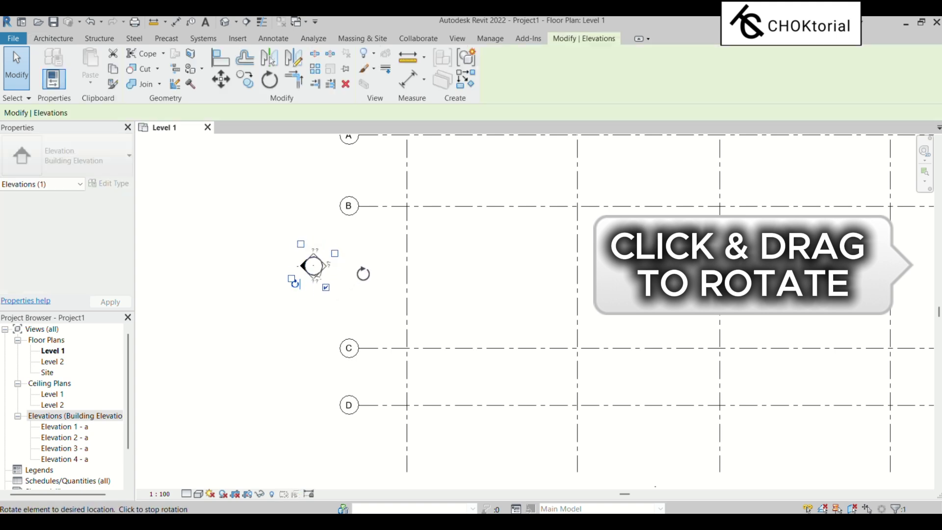
mouse_move(363, 274)
left_mouse_down()
mouse_move(387, 219)
mouse_move(371, 207)
left_mouse_up()
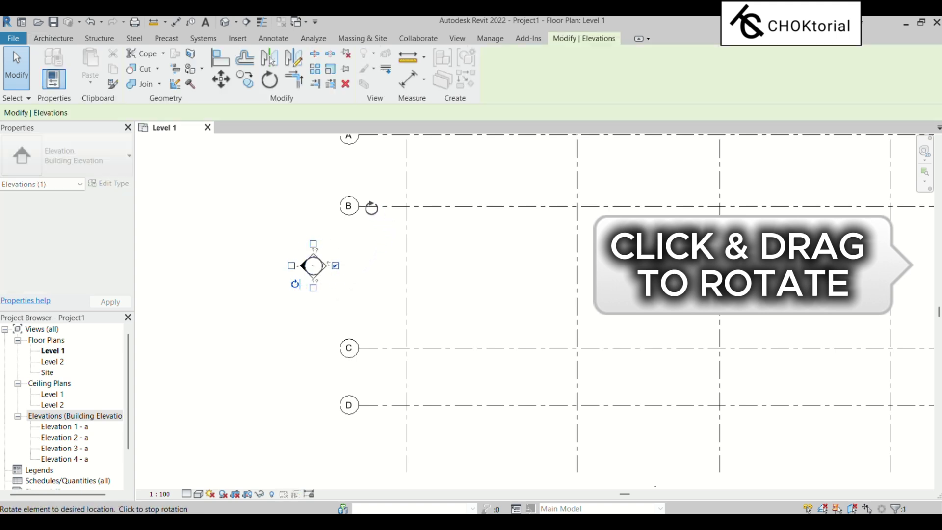
left_click(371, 207)
scroll(322, 336, "down", 5)
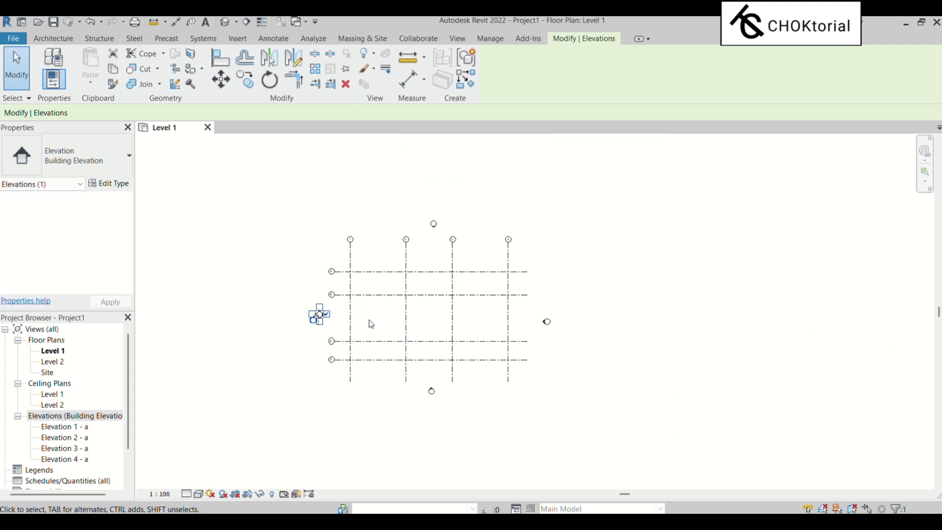
key("Escape")
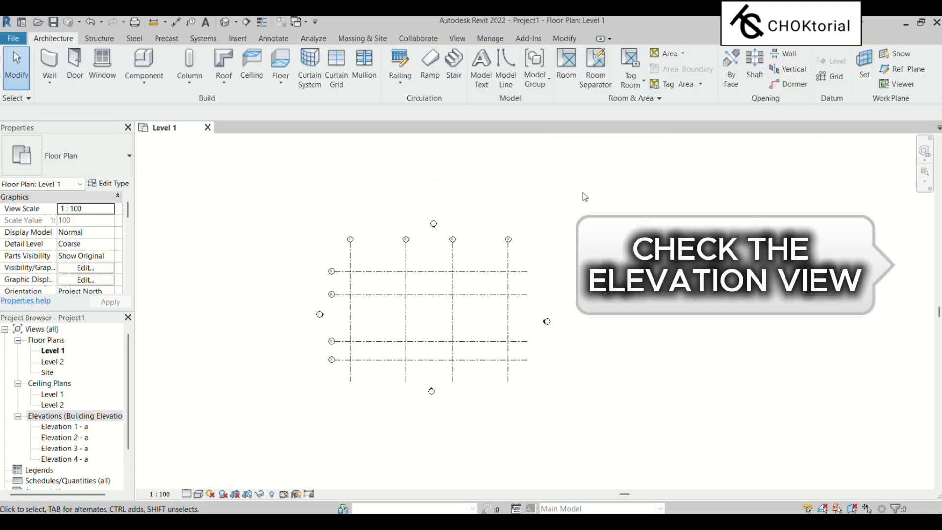
Extend the view depth of the elevation marker above the grid across the whole grid to just below grid line D
scroll(405, 321, "up", 2)
scroll(404, 221, "up", 3)
left_click(400, 212)
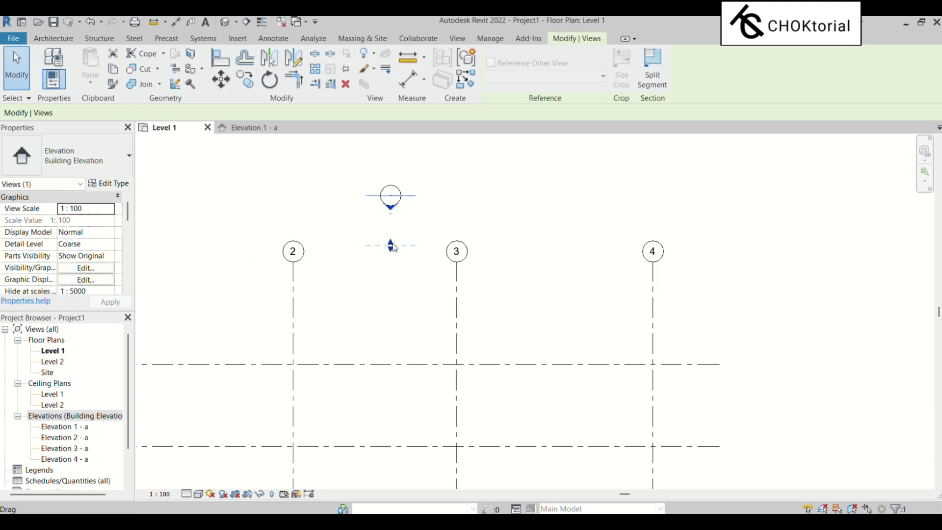
scroll(394, 248, "down", 3)
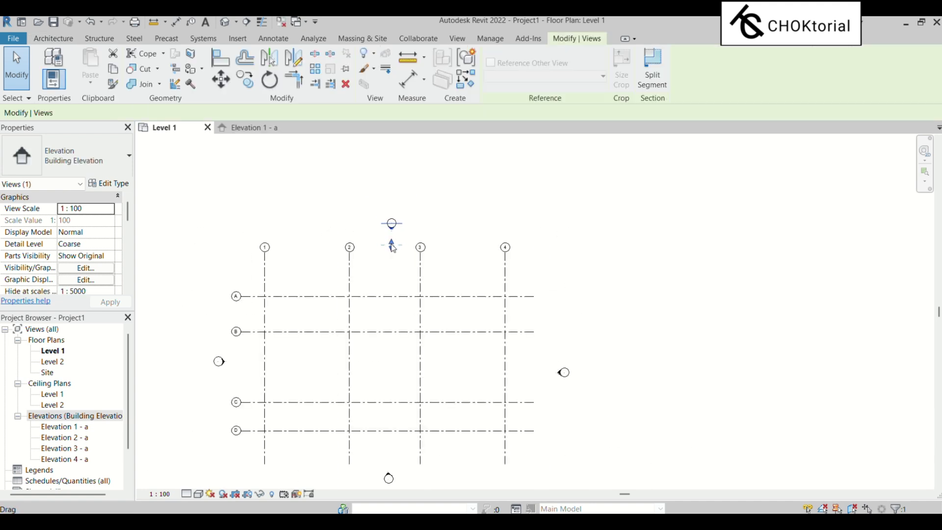
left_click_drag(392, 248, 392, 452)
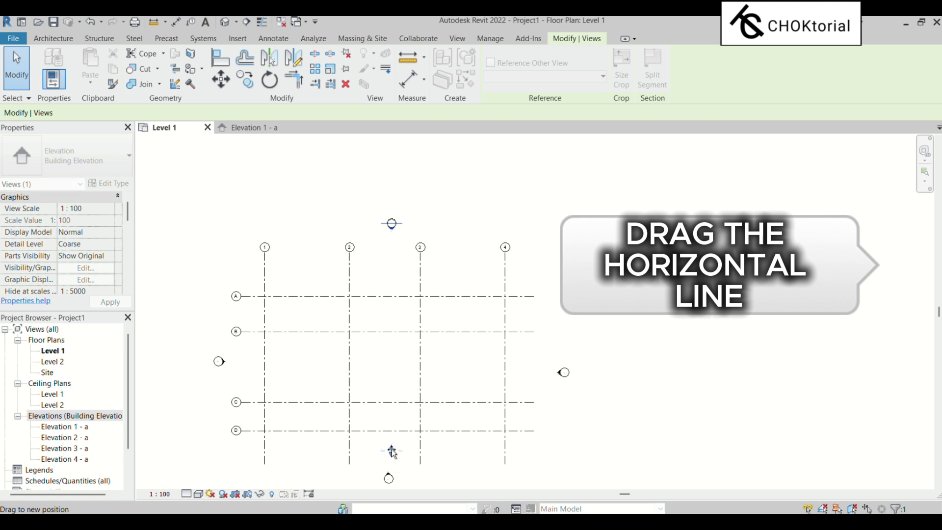
Switch to the Elevation 1 - a view and examine its grid lines and levels
left_click(257, 130)
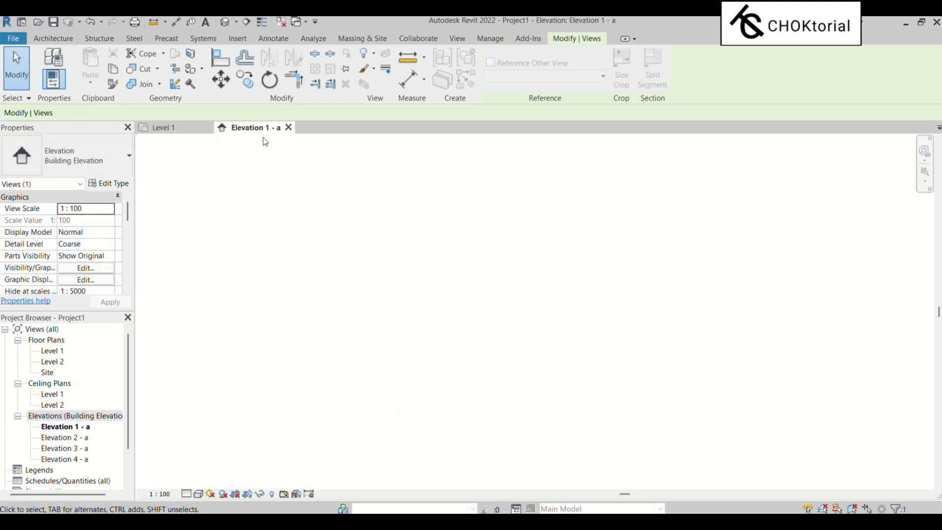
left_click(385, 286)
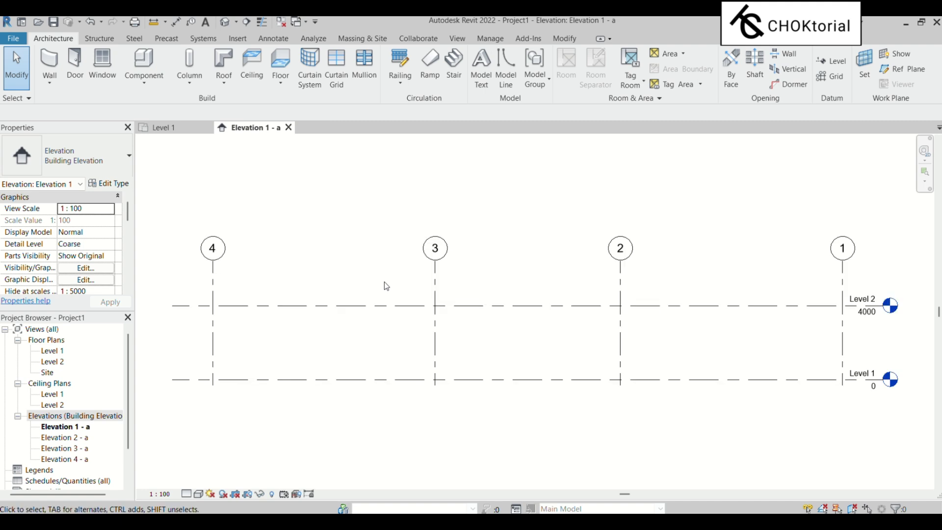
scroll(509, 284, "down", 3)
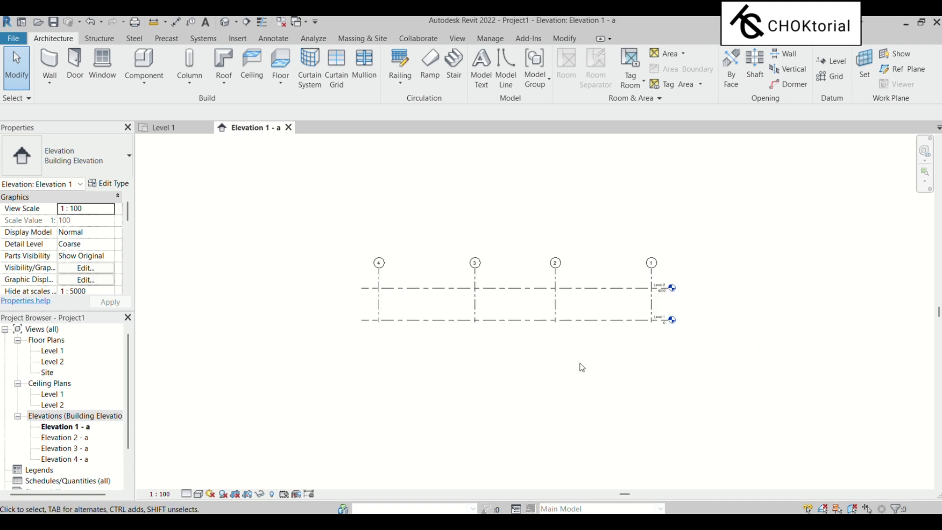
Return to the Level 1 floor plan and open the view of the elevation marker beside grid line 4
scroll(580, 363, "up", 1)
scroll(584, 338, "down", 1)
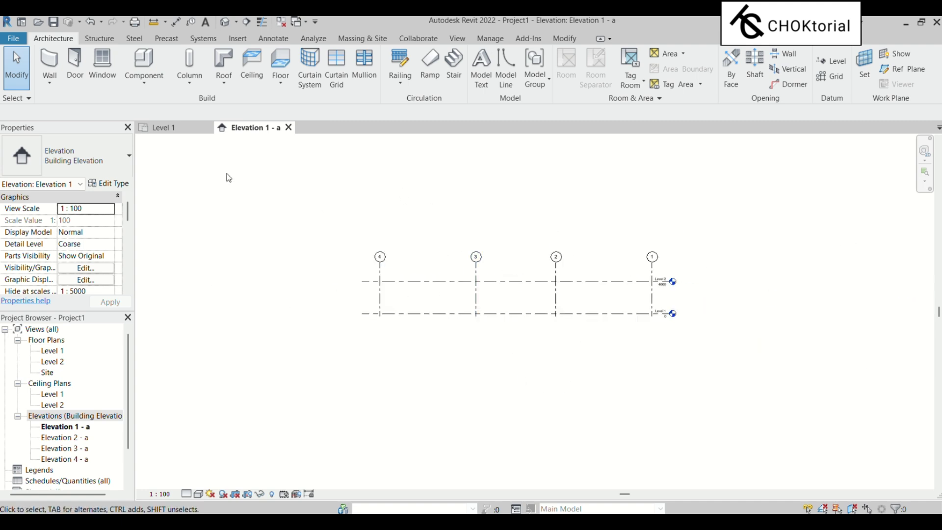
left_click(164, 128)
left_click(562, 372)
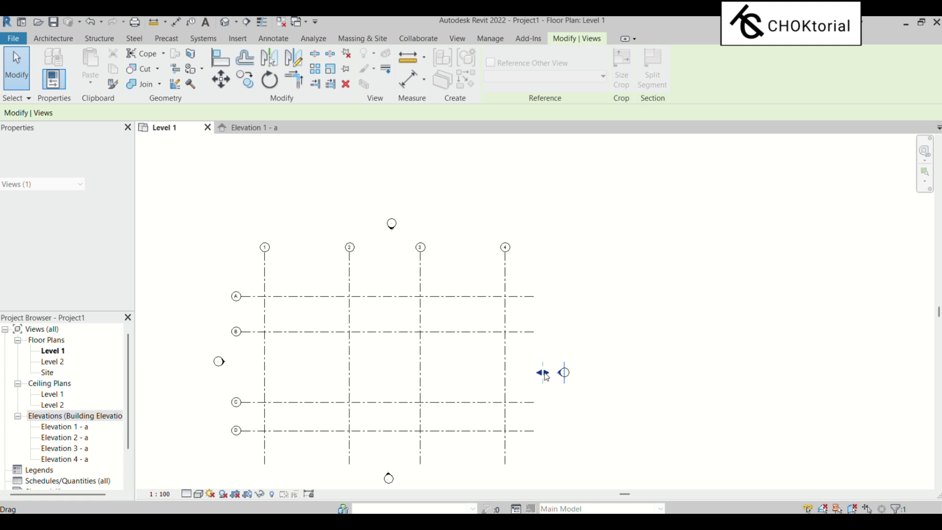
scroll(547, 376, "up", 2)
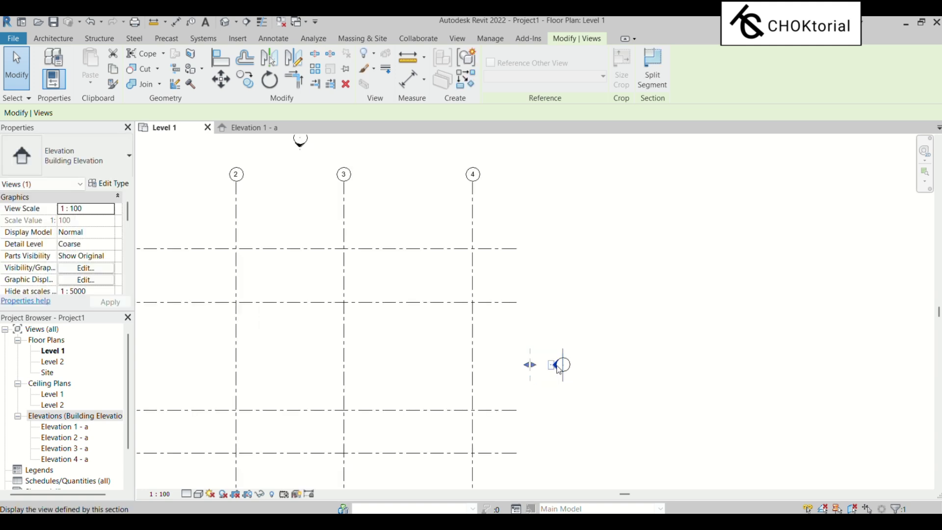
double_click(559, 369)
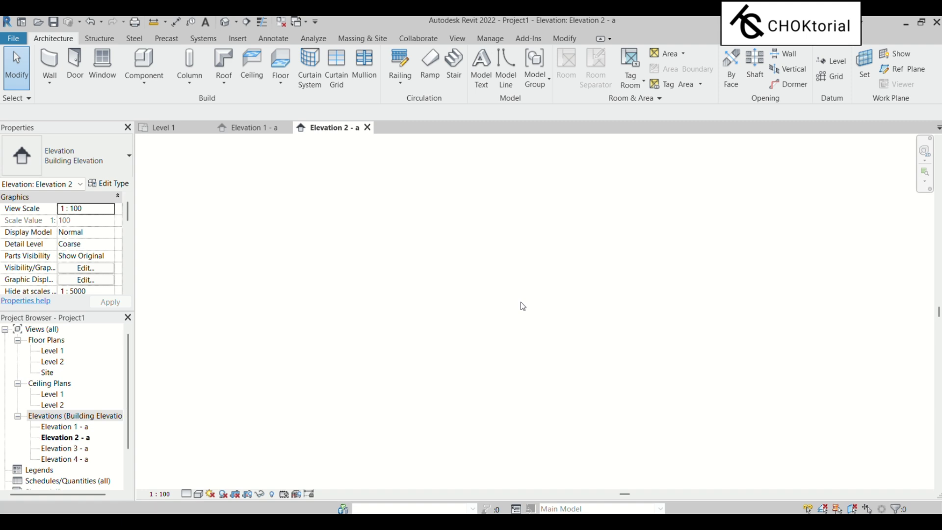
In the Level 1 plan, extend the view depth of the marker beside grid line 4 across the whole grid to just beyond grid line 1
left_click(177, 129)
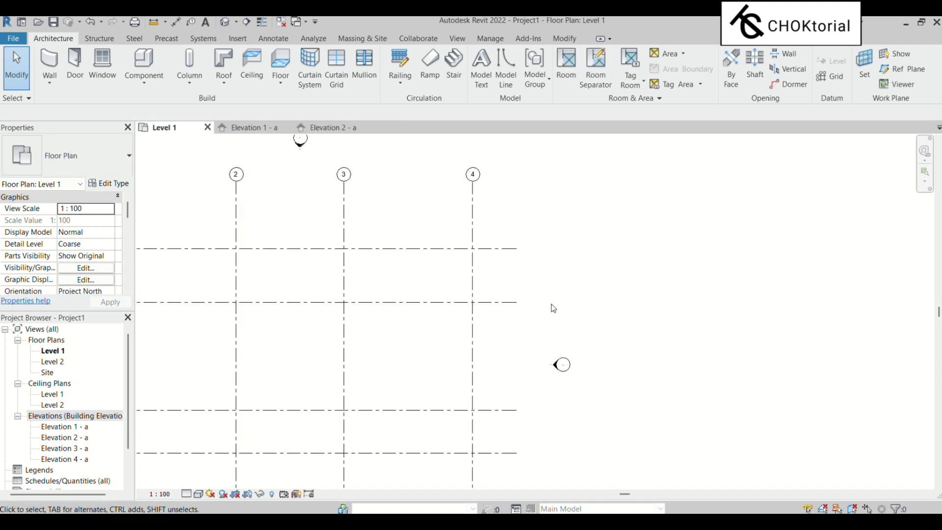
left_click(553, 370)
scroll(609, 349, "down", 2)
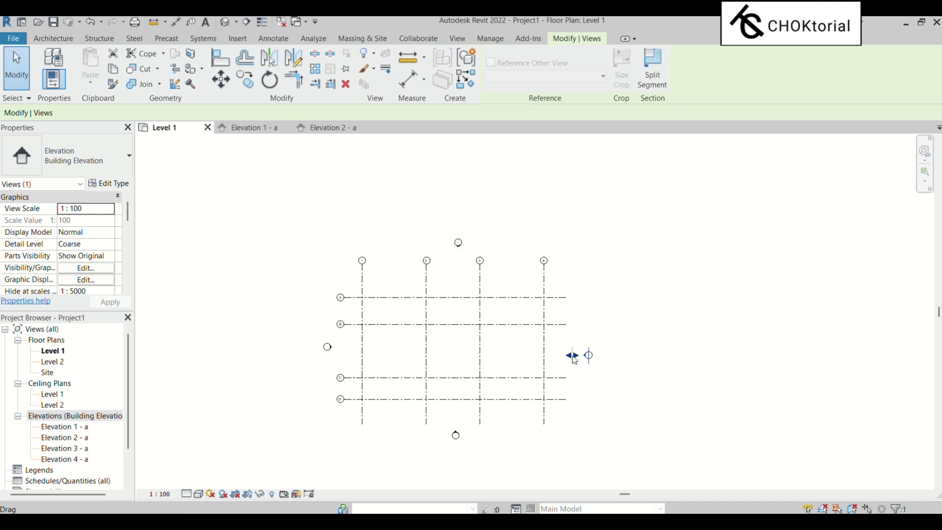
left_click_drag(584, 355, 344, 360)
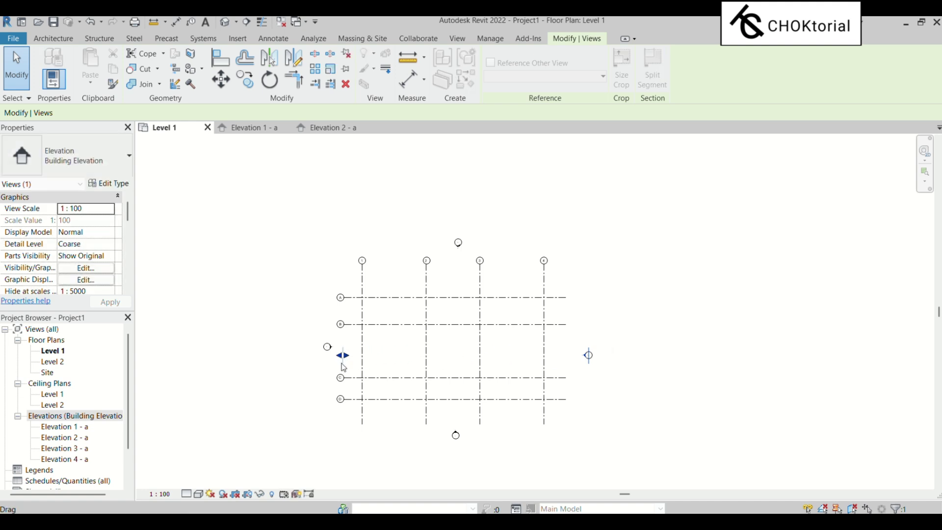
Switch to the Elevation 2 - a view, fit it to the window and examine its grid lines and levels
left_click(334, 130)
key("z")
key("e")
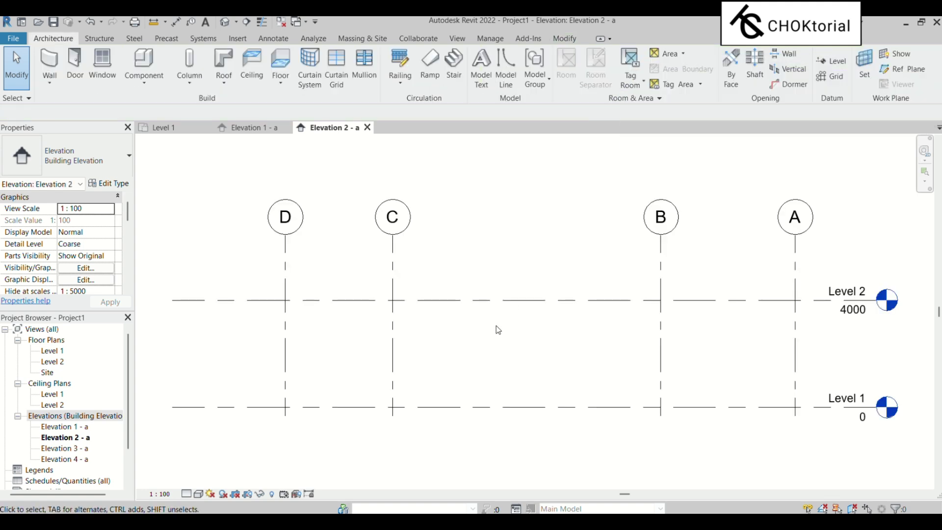
scroll(521, 324, "down", 4)
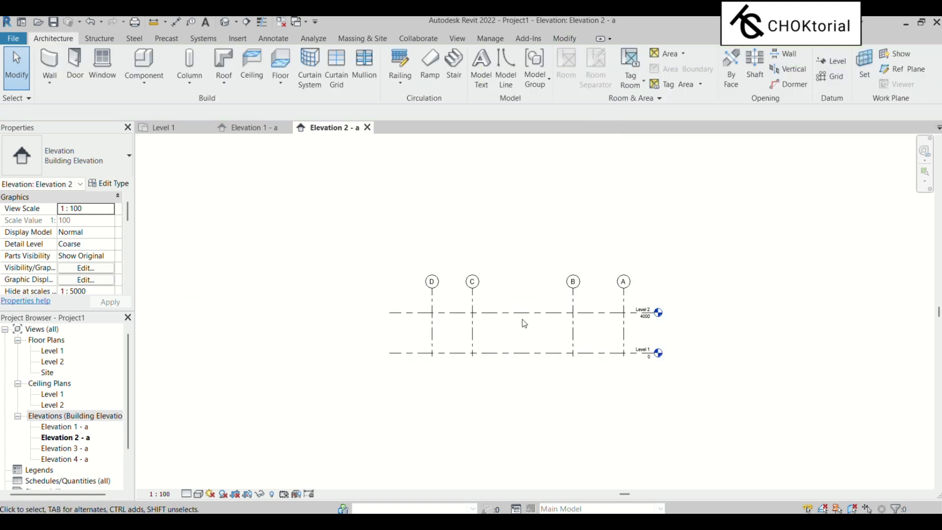
Return to the Level 1 plan and open the view of the elevation marker beside grid bubbles B and C
left_click(173, 130)
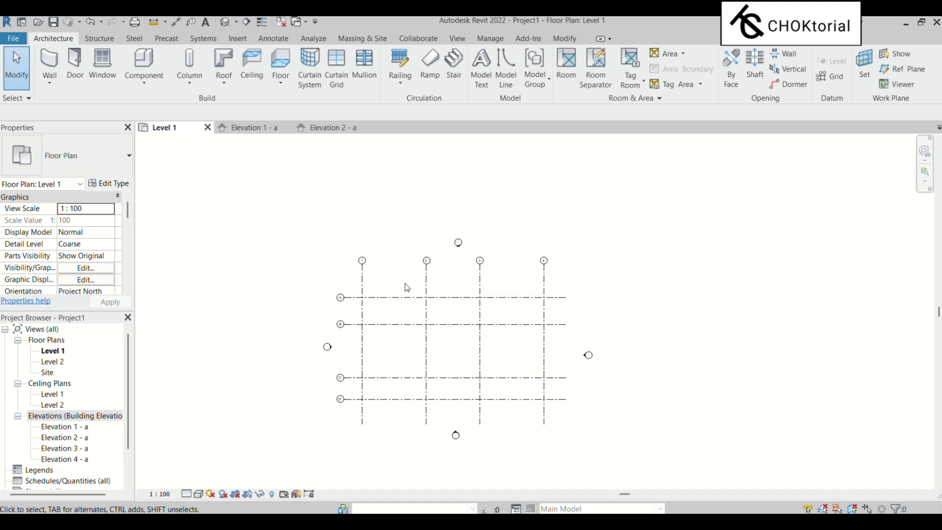
left_click(330, 348)
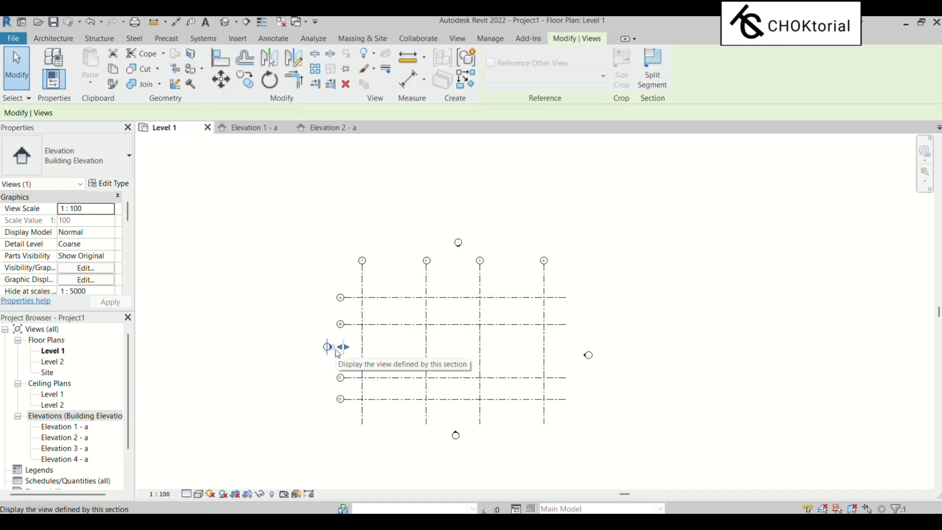
mouse_move(341, 349)
left_mouse_down()
mouse_move(541, 365)
mouse_move(336, 353)
left_mouse_up()
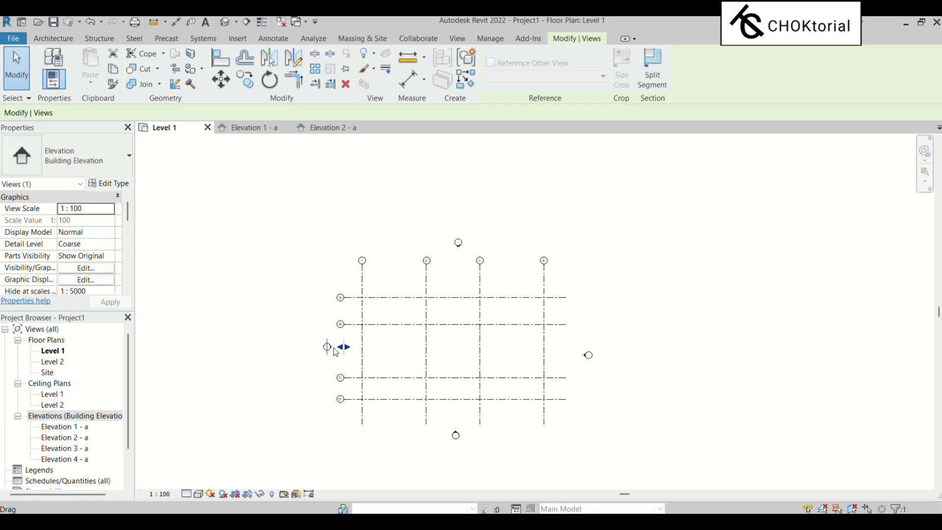
double_click(334, 351)
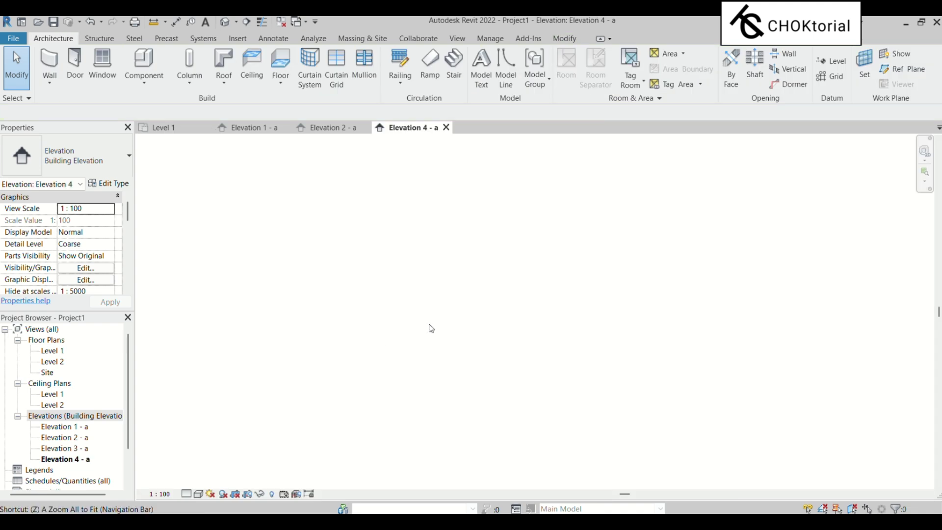
In the Level 1 plan, extend the view depth of the marker beside grid bubbles B and C to just beyond grid line 4
left_click(176, 132)
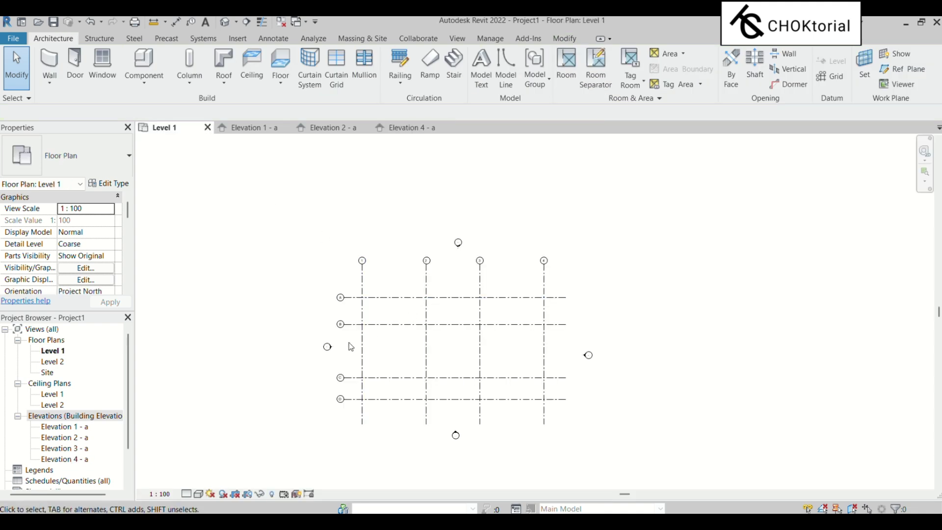
left_click_drag(327, 349, 614, 376)
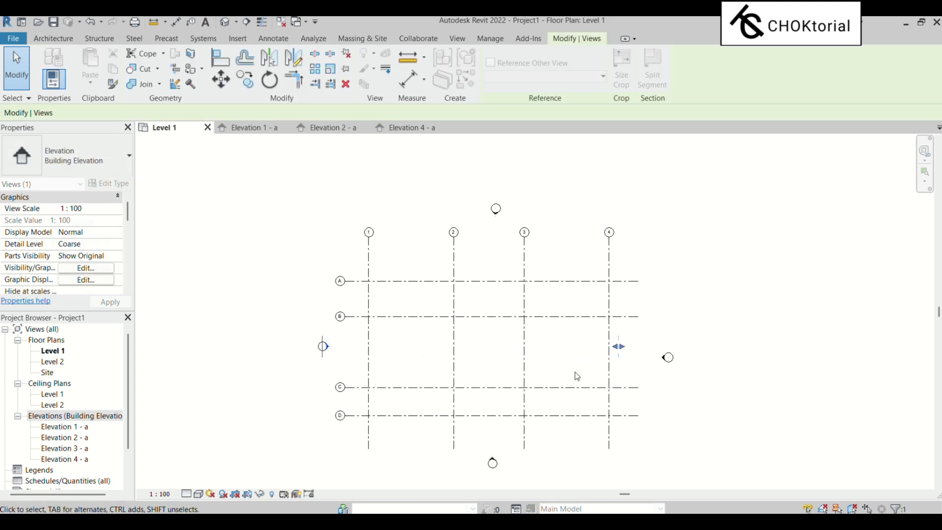
left_click(568, 343)
double_click(326, 349)
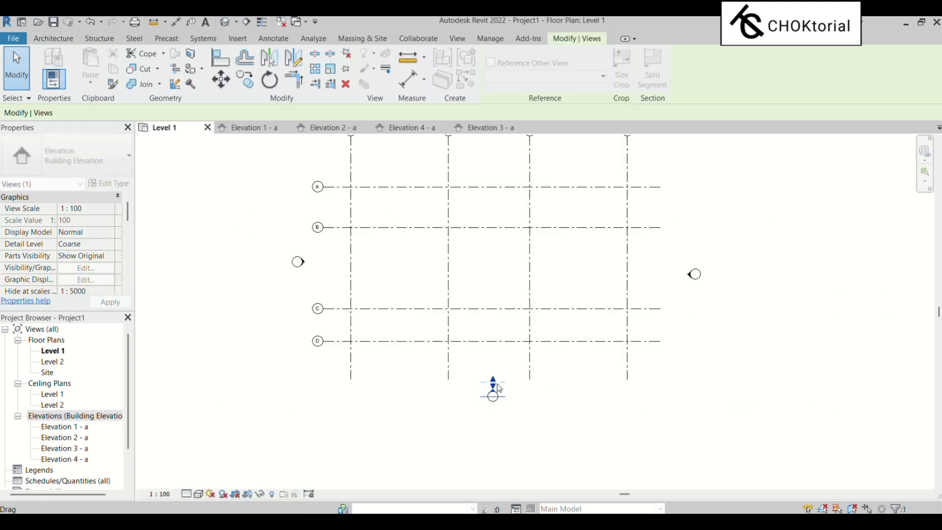
Check the view of the elevation marker below the grid and extend its view depth across the whole grid to just above grid line A
scroll(496, 384, "up", 4)
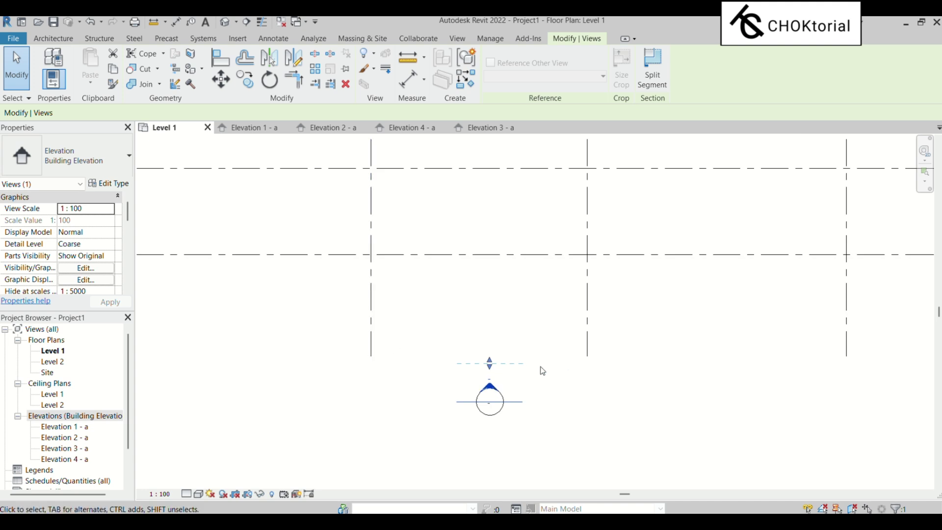
double_click(495, 389)
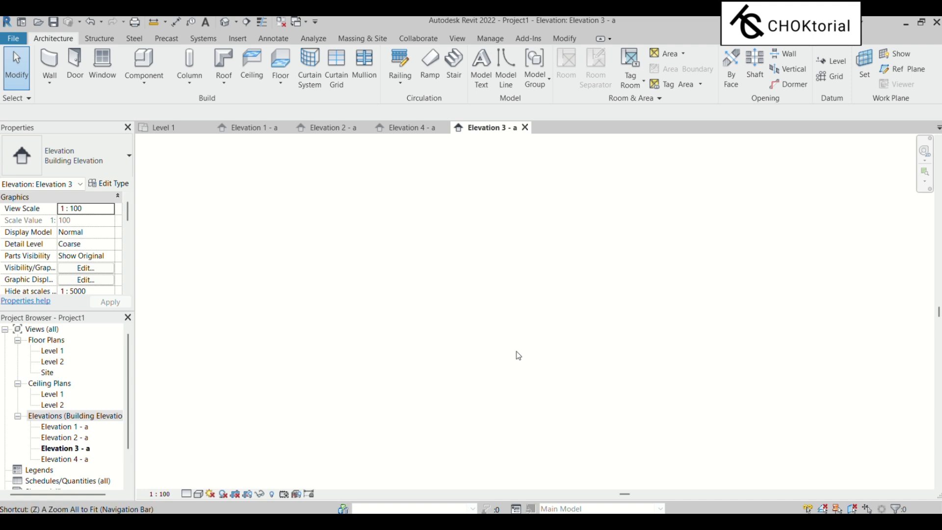
left_click(161, 129)
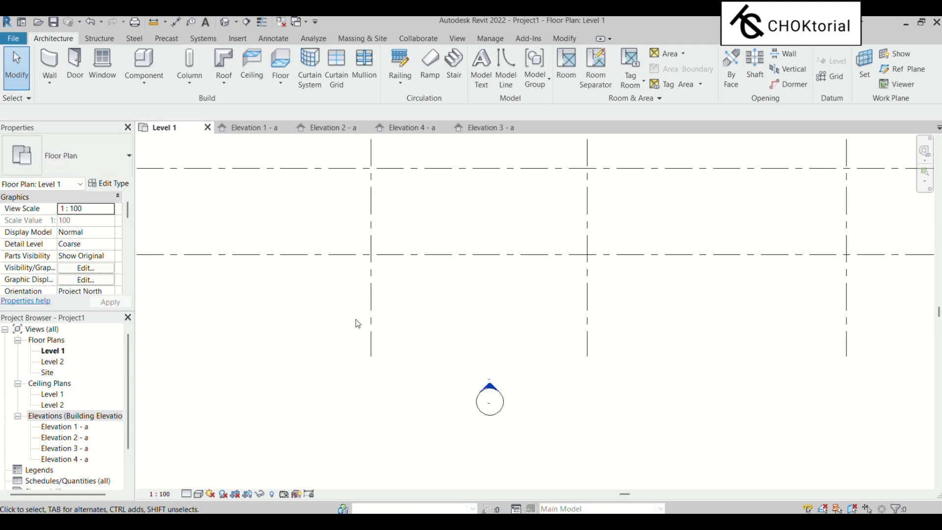
left_click(490, 391)
scroll(489, 397, "down", 5)
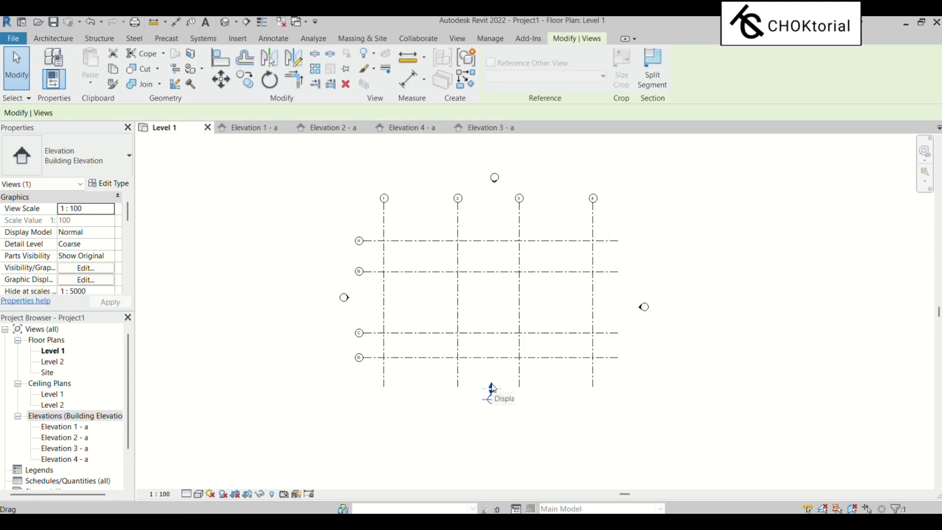
left_click_drag(490, 385, 501, 226)
Open the Elevation 3 - a view from its marker to check its grid lines, and return to the Level 1 plan
scroll(488, 395, "up", 4)
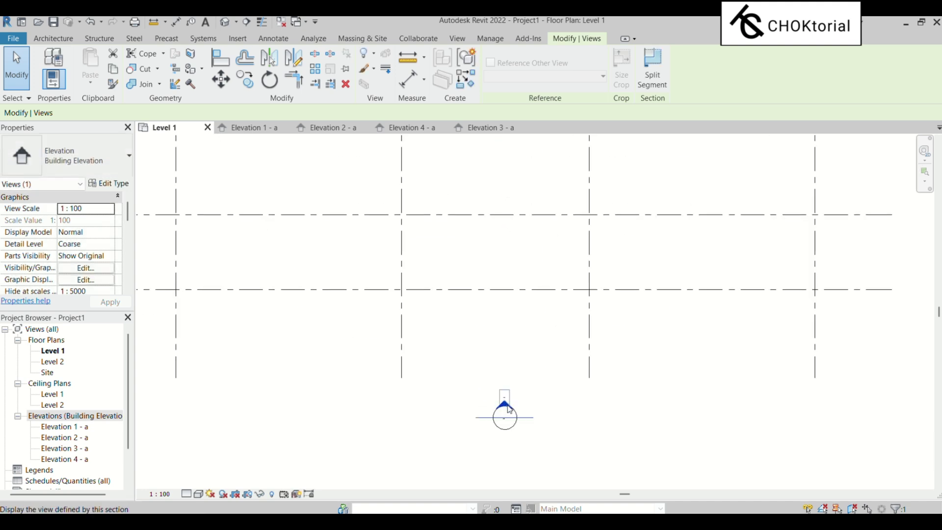
double_click(509, 408)
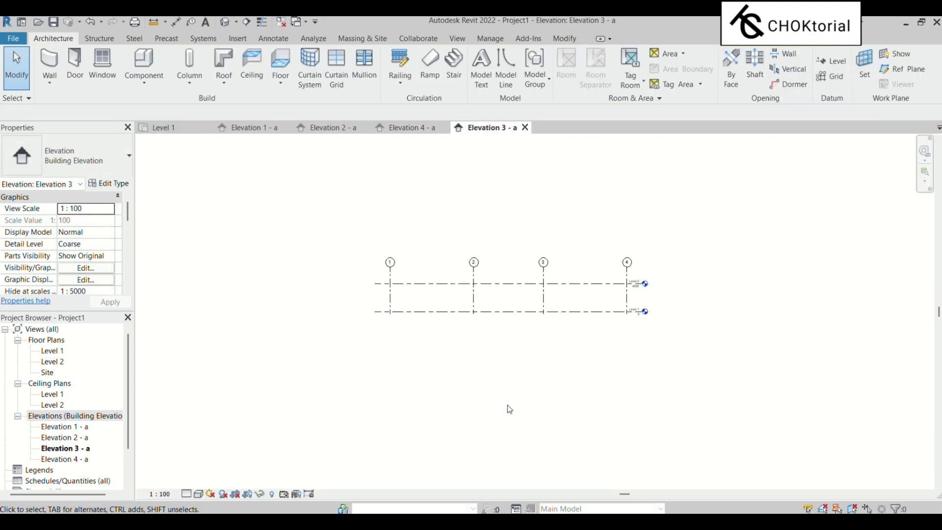
left_click(194, 128)
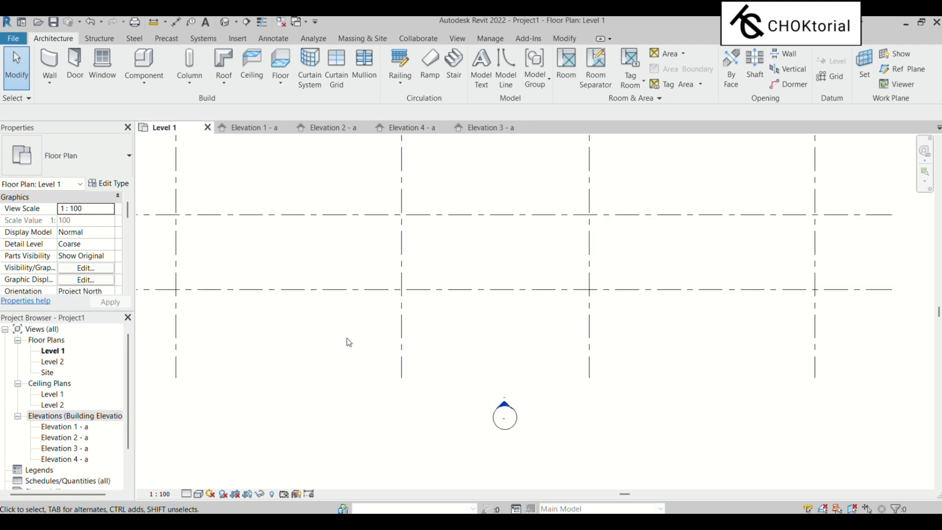
scroll(368, 420, "down", 6)
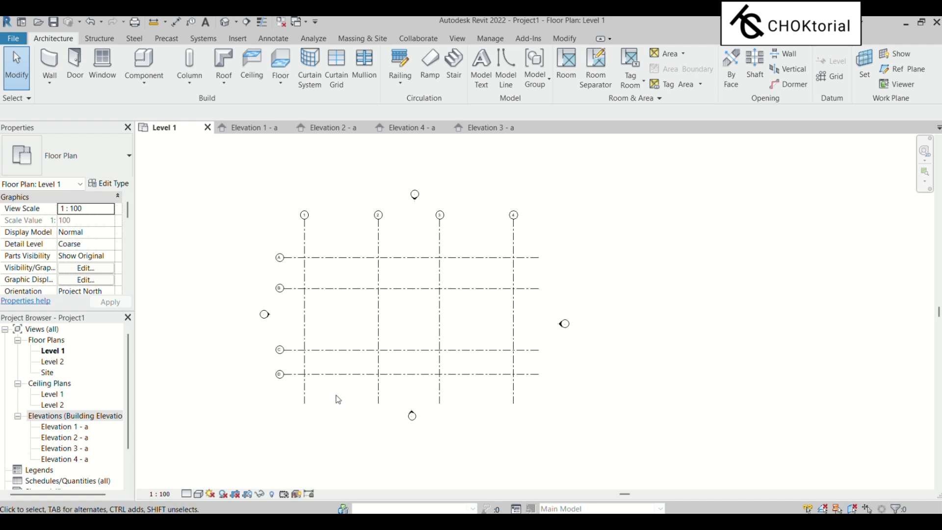
Search the keyboard shortcuts for VIEWS and look up the shortcuts of the Tile Views and Tab Views commands
key("k")
key("s")
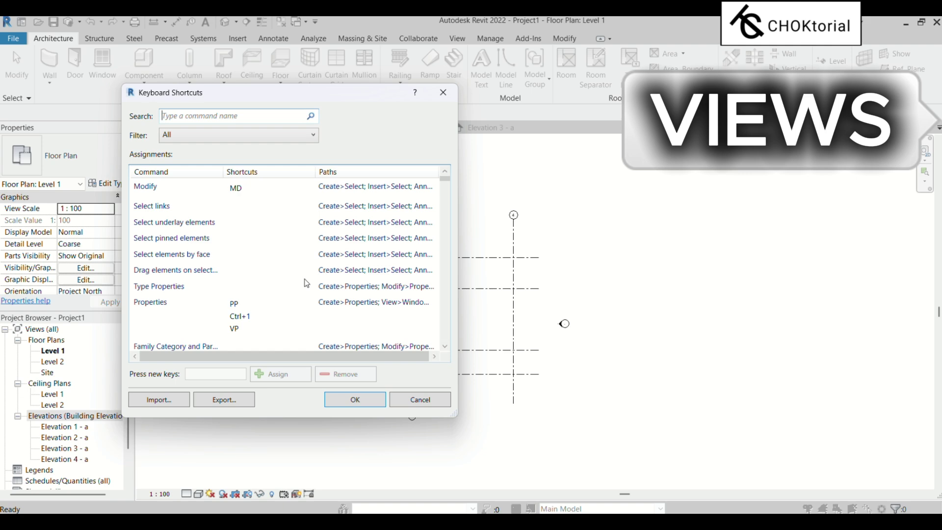
type("VIEWS")
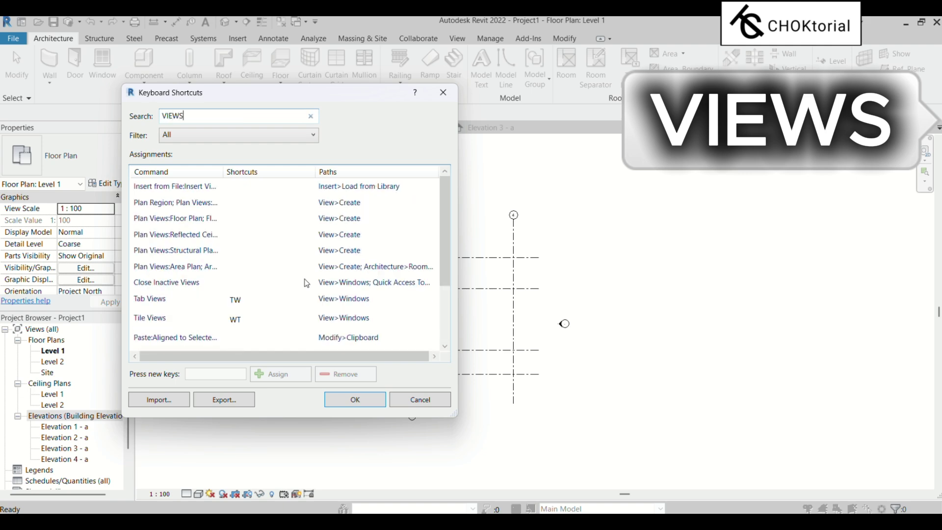
left_click(206, 323)
left_click(189, 304)
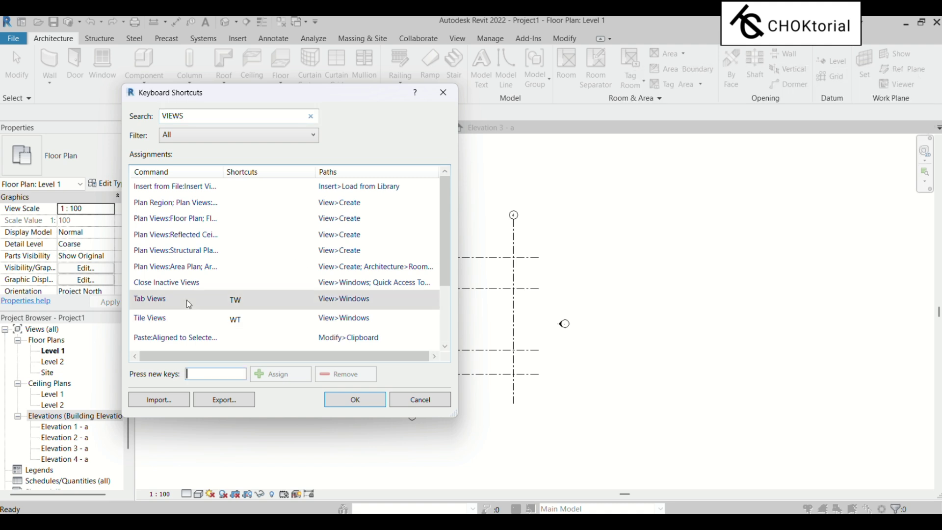
left_click(370, 401)
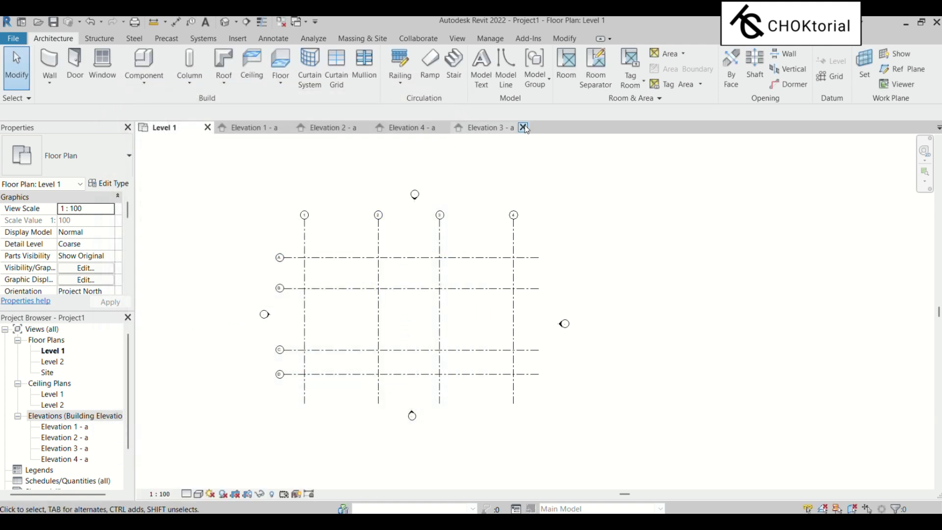
Close the Elevation 3 - a, Elevation 4 - a and Elevation 2 - a views
left_click(523, 127)
left_click(445, 128)
left_click(366, 128)
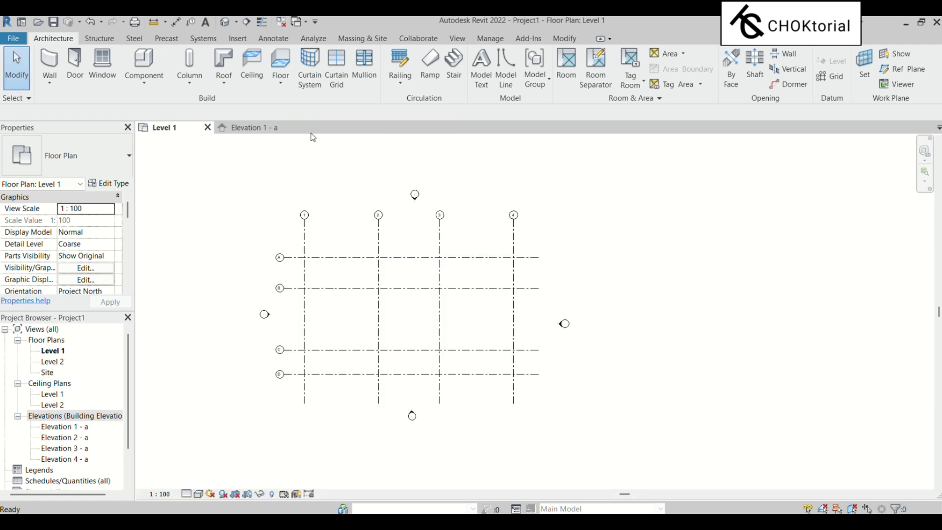
Tile the Level 1 and Elevation 1 - a views side by side with the drawing visible in each
key("t")
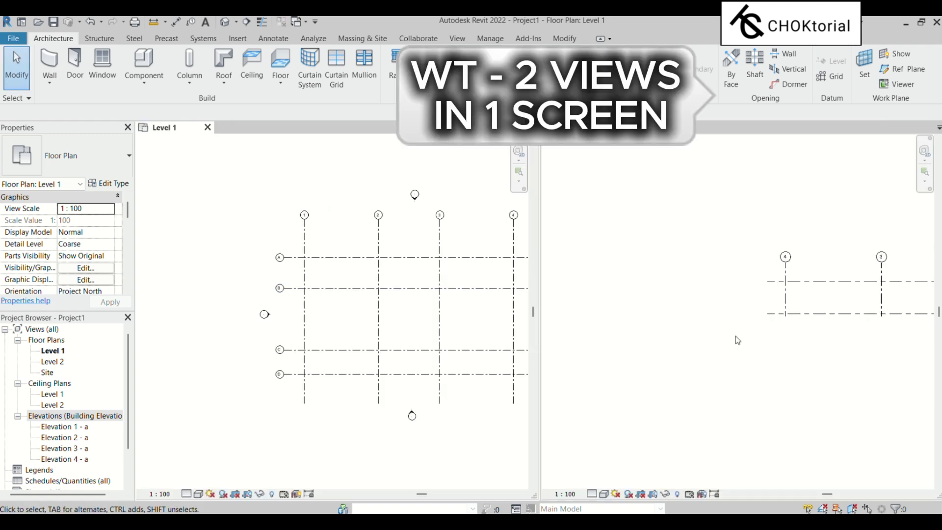
scroll(770, 333, "up", 1)
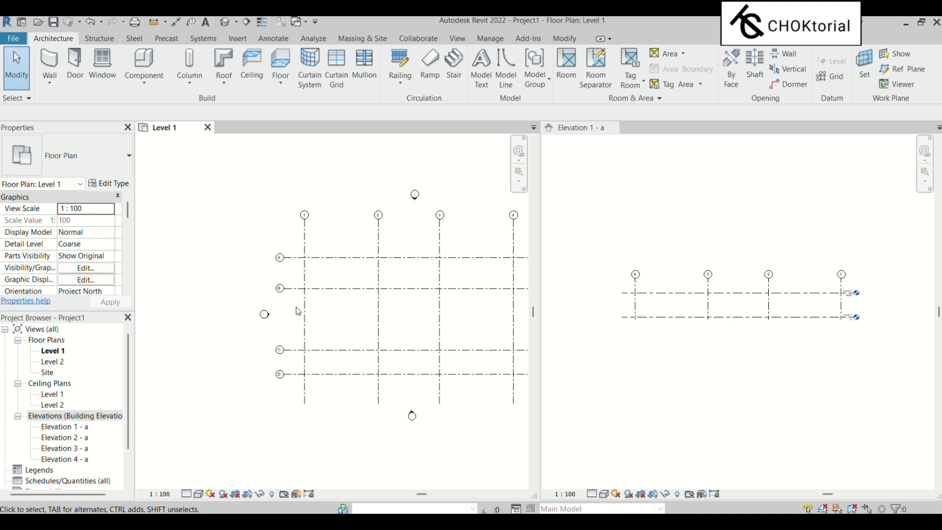
scroll(296, 307, "down", 3)
scroll(400, 276, "up", 2)
scroll(361, 239, "up", 2)
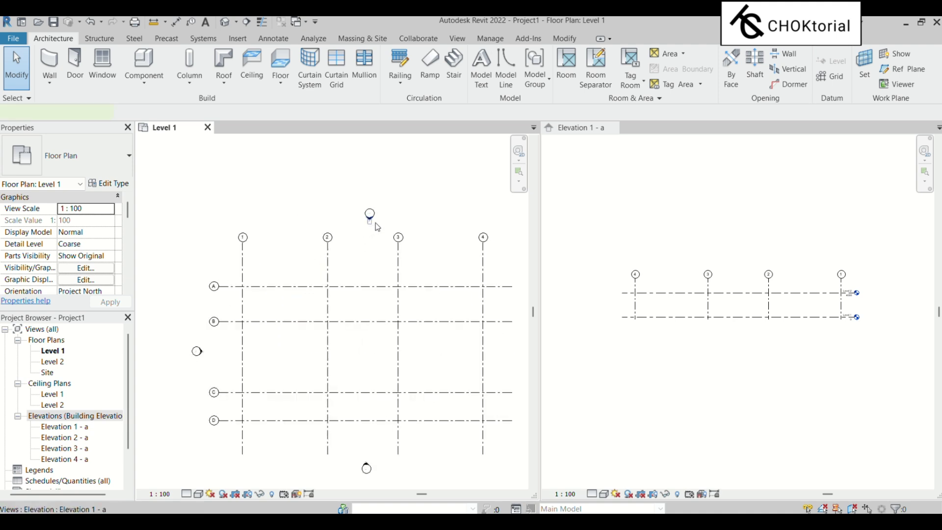
Select the elevation marker above the grid and inspect its view depth line beside the tiled Elevation 1 - a view
left_click(375, 226)
scroll(361, 322, "down", 2)
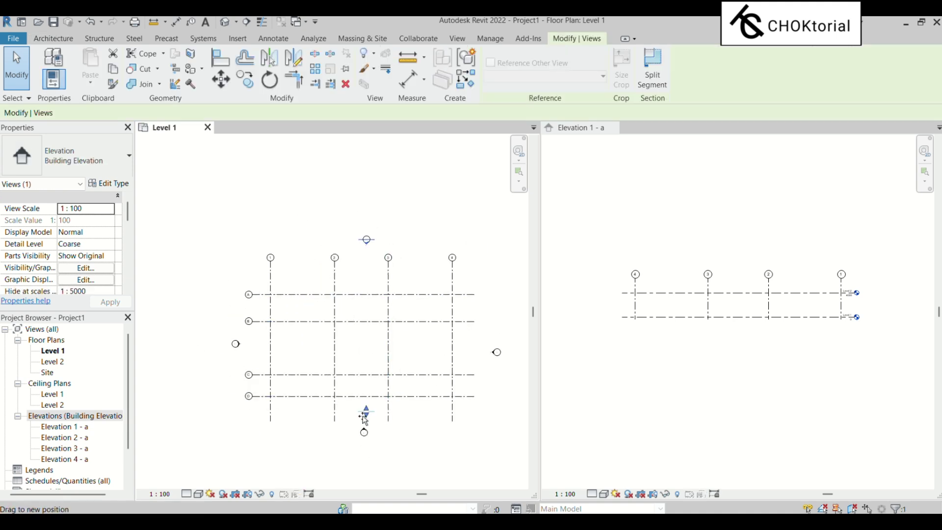
mouse_move(364, 420)
left_mouse_down()
mouse_move(368, 261)
mouse_move(371, 418)
left_mouse_up()
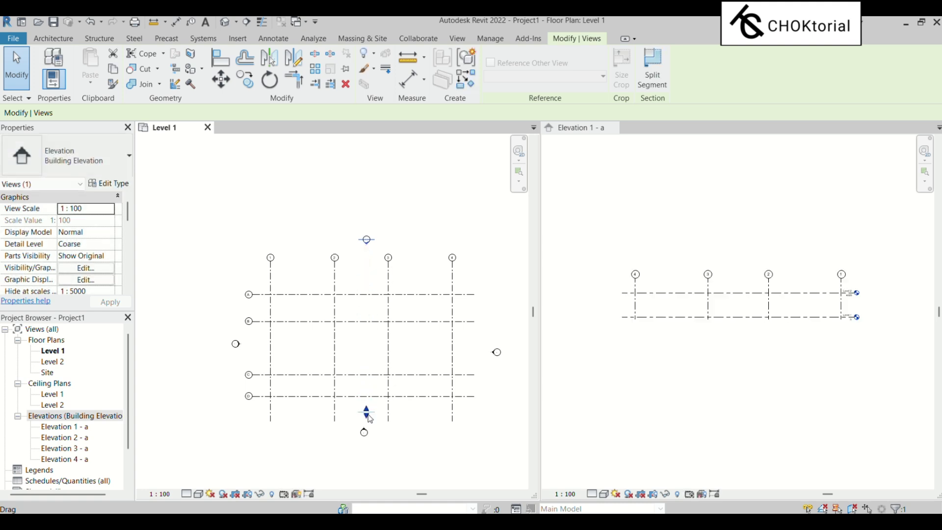
left_click(431, 353)
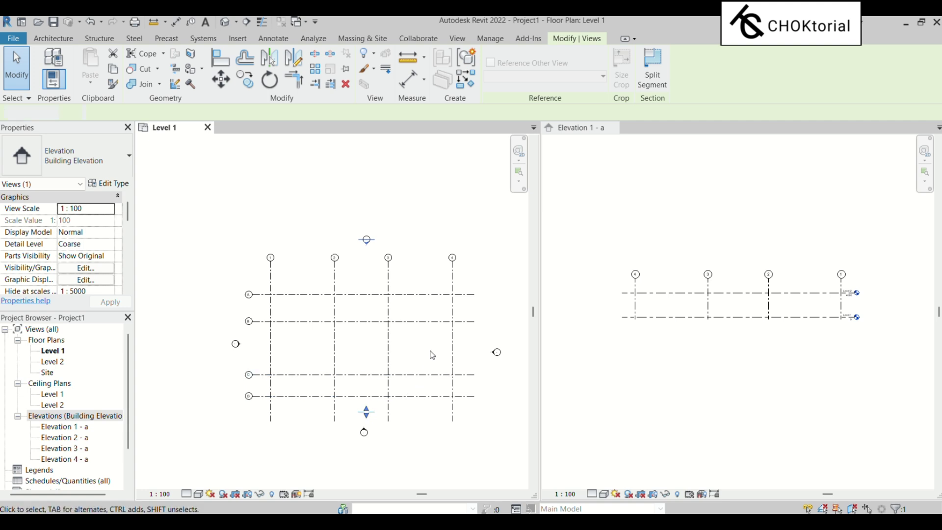
Make Elevation 1 - a the active view, tile it first beside Level 1, and combine both views into tabs in one window
left_click(610, 160)
key("t")
key("w")
key("t")
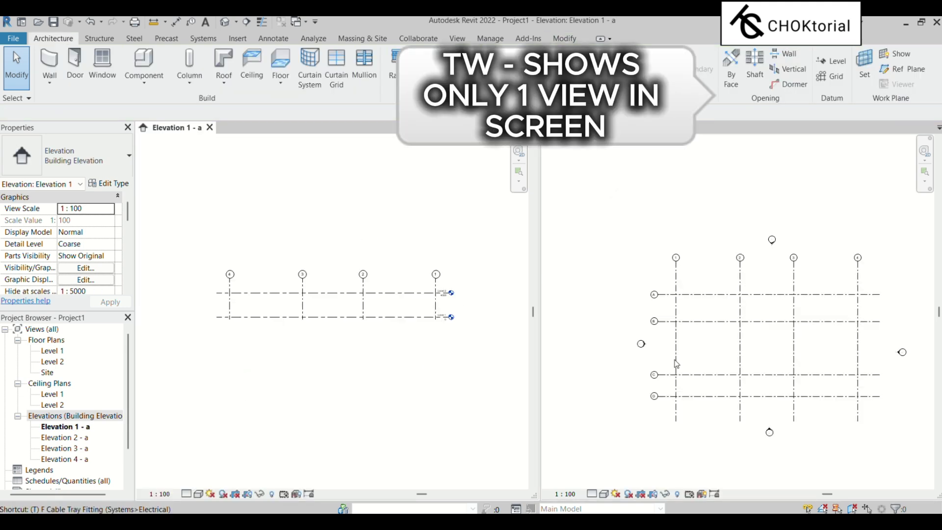
key("w")
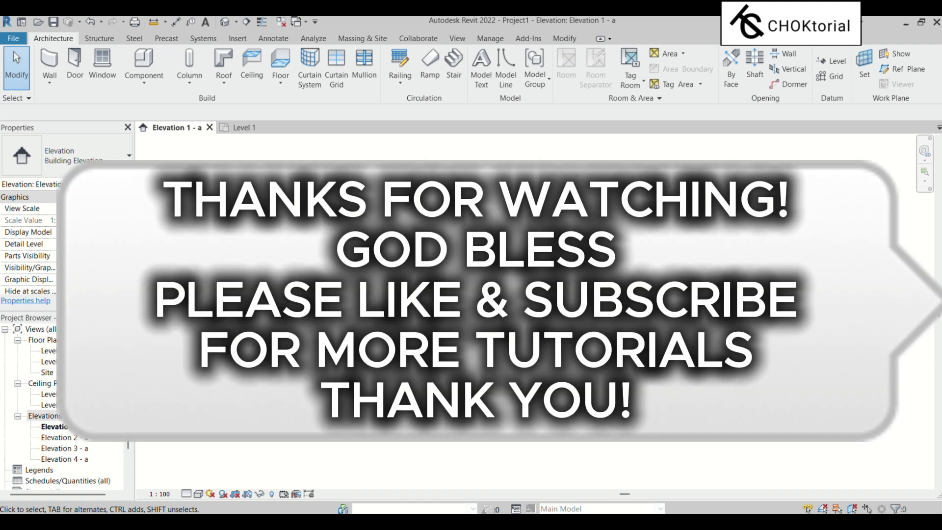